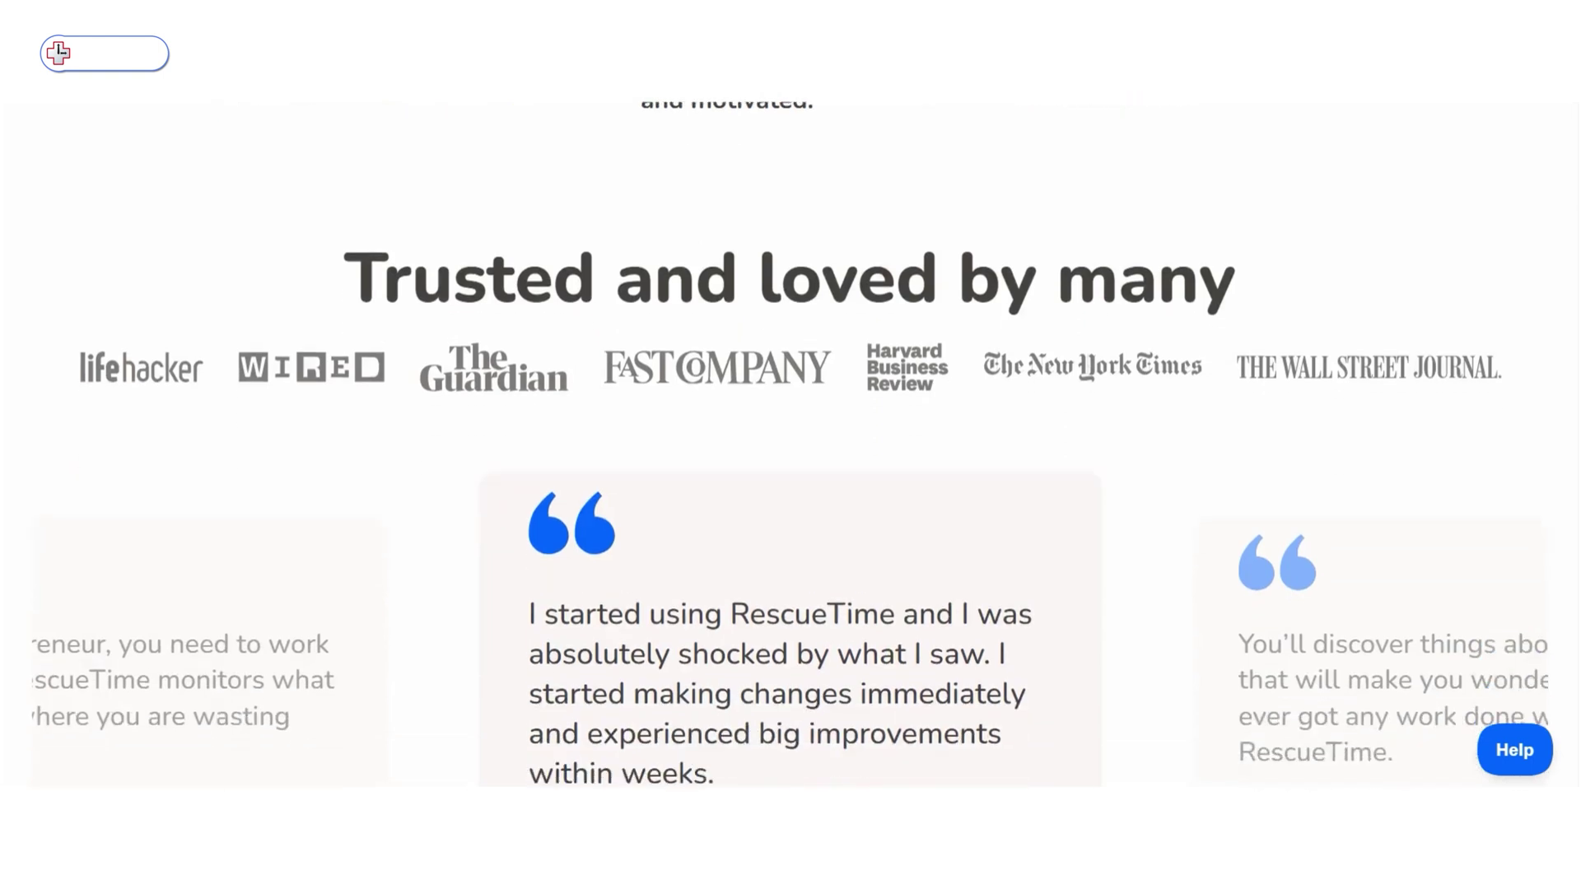
Show the active alerts, view the new alert form without saving it, and open the alert recipes
scroll(790, 445, down, 5)
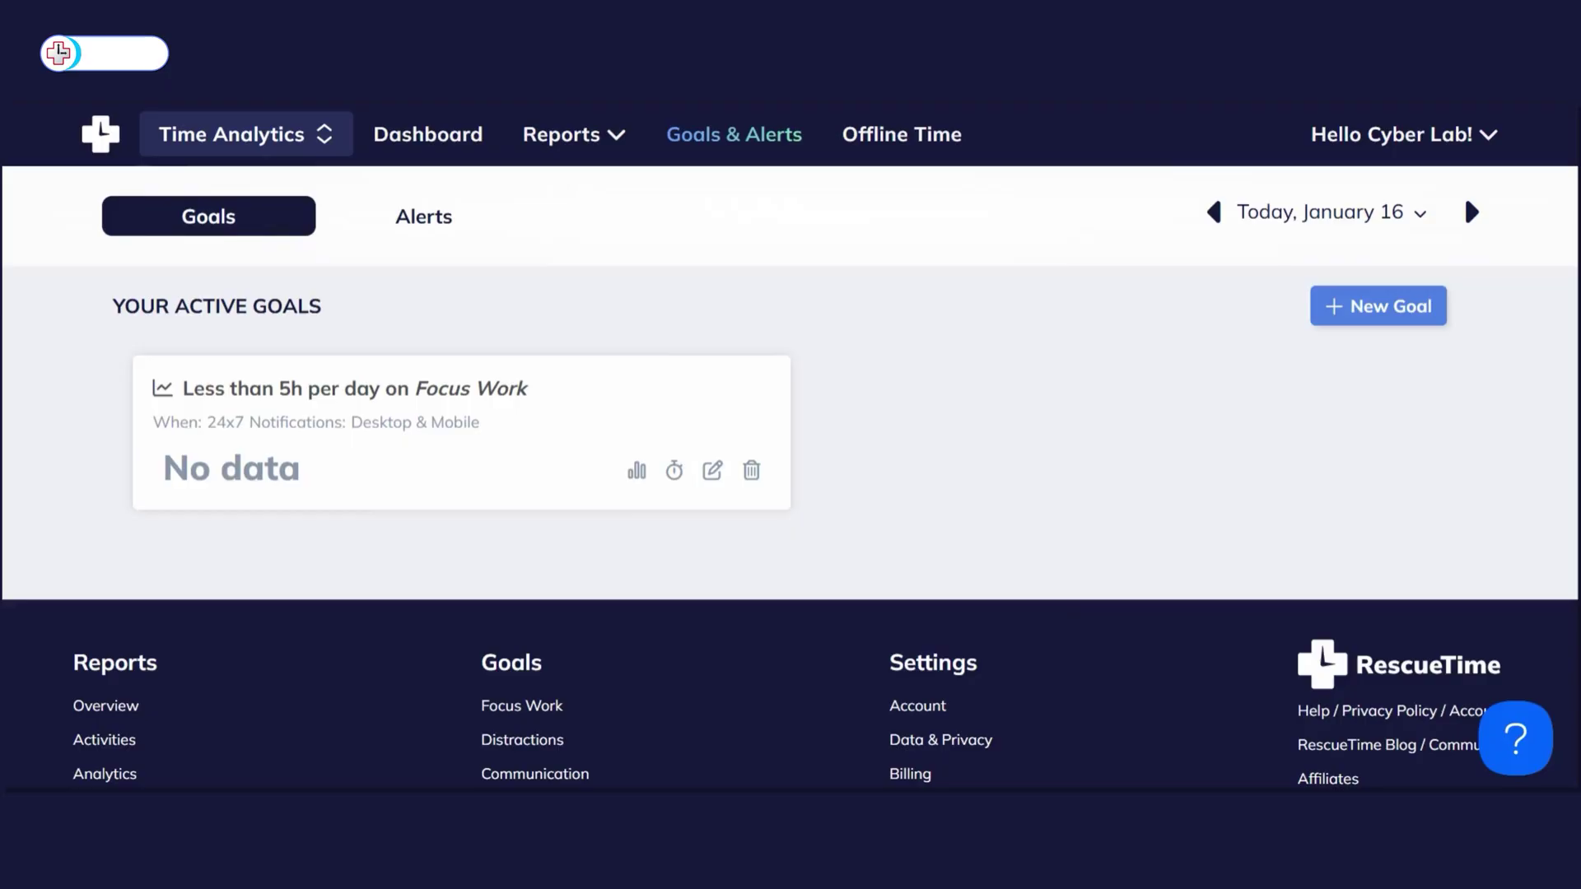
click(424, 219)
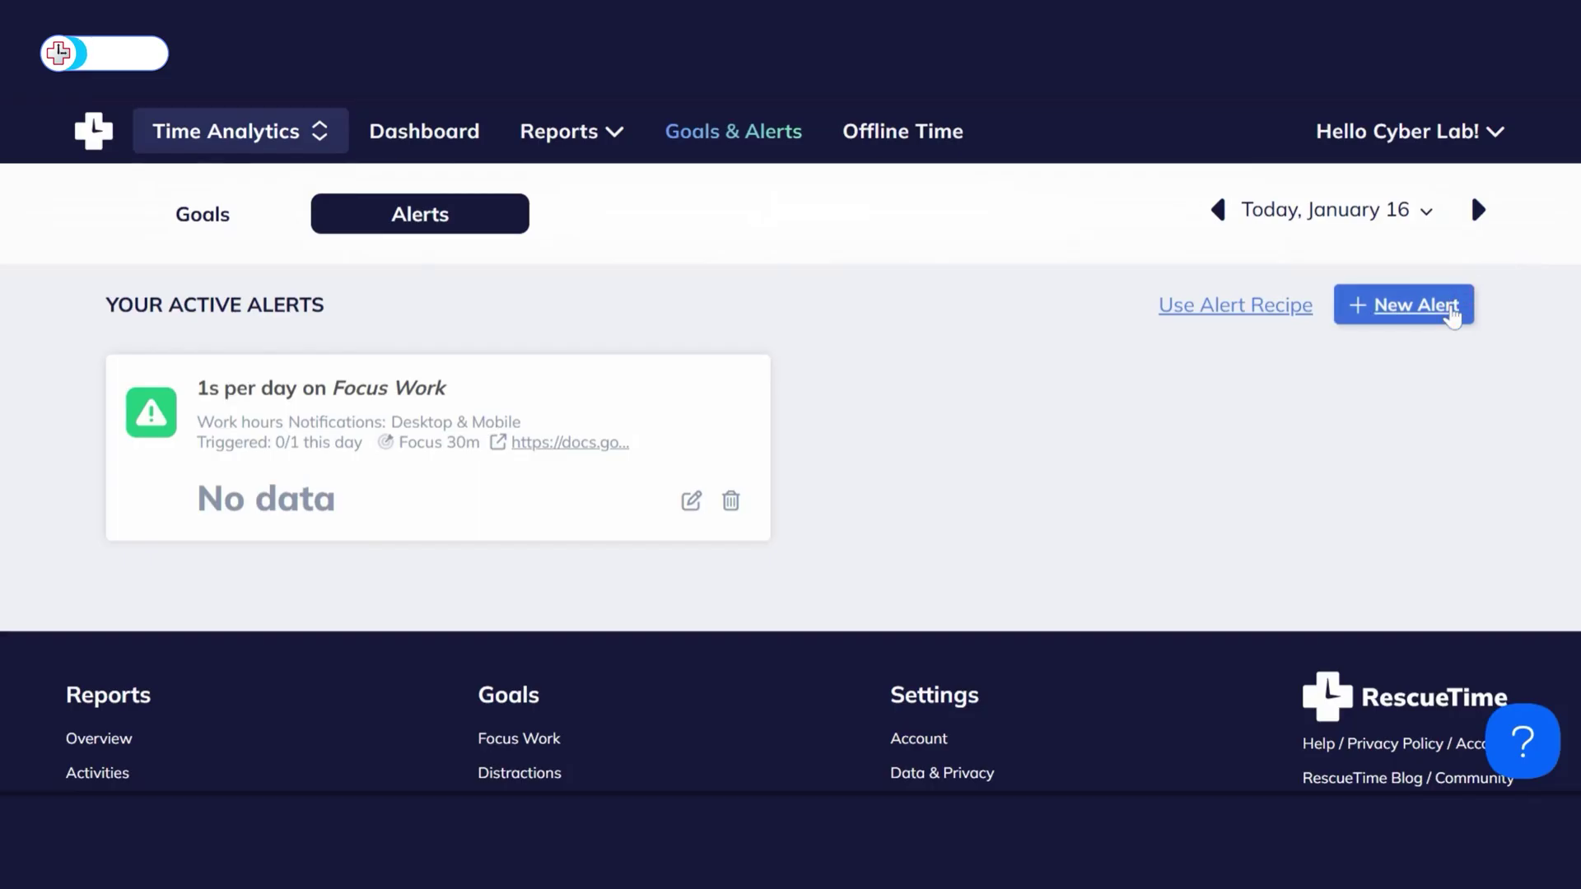
click(1450, 314)
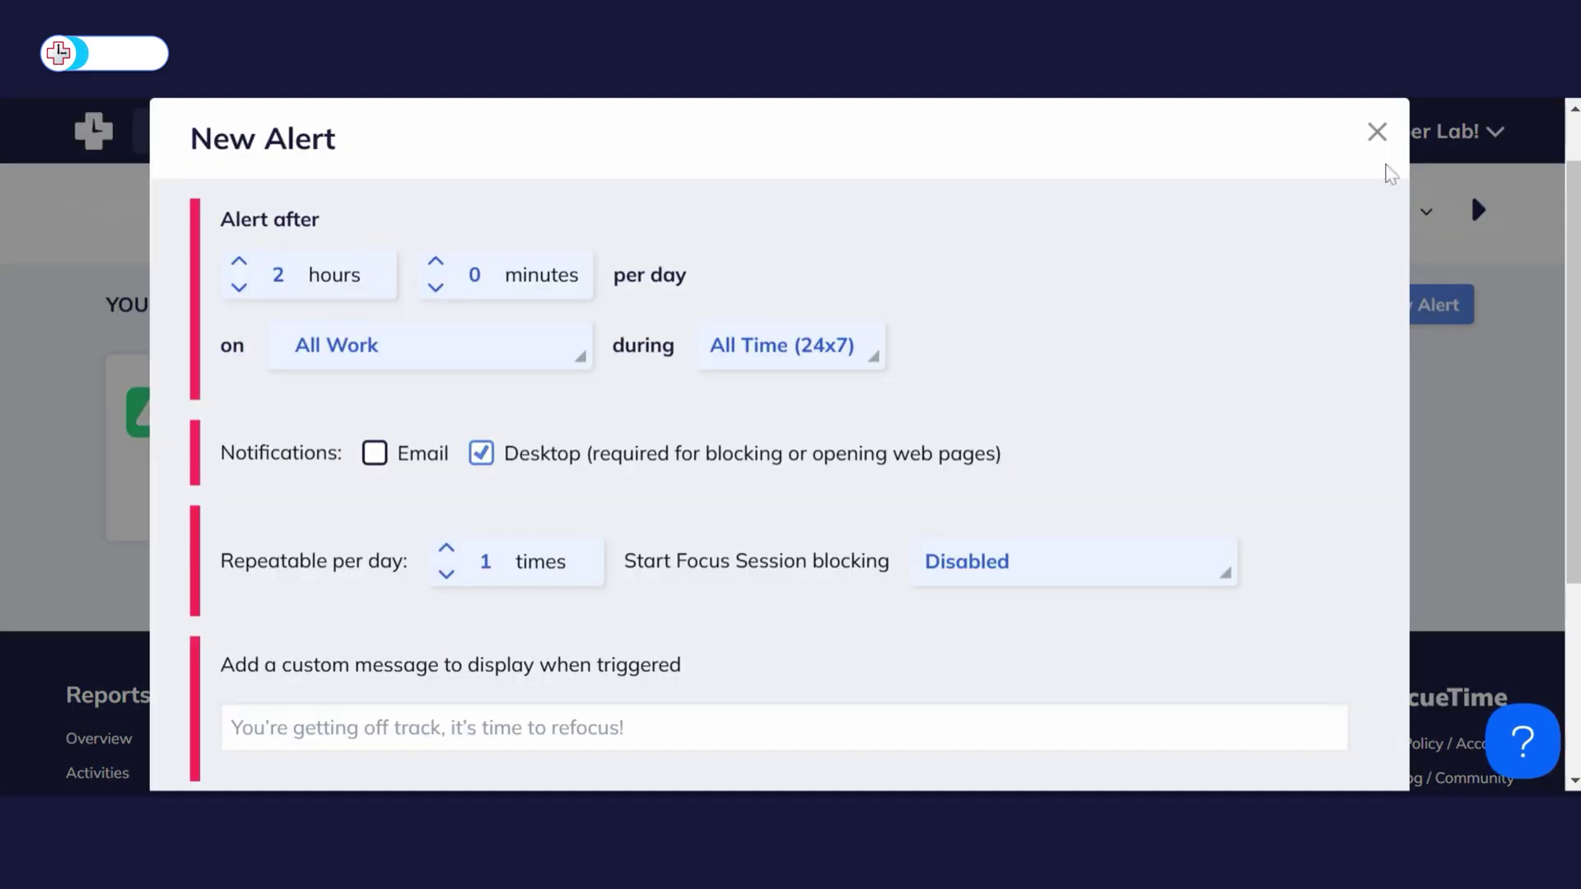
click(1375, 133)
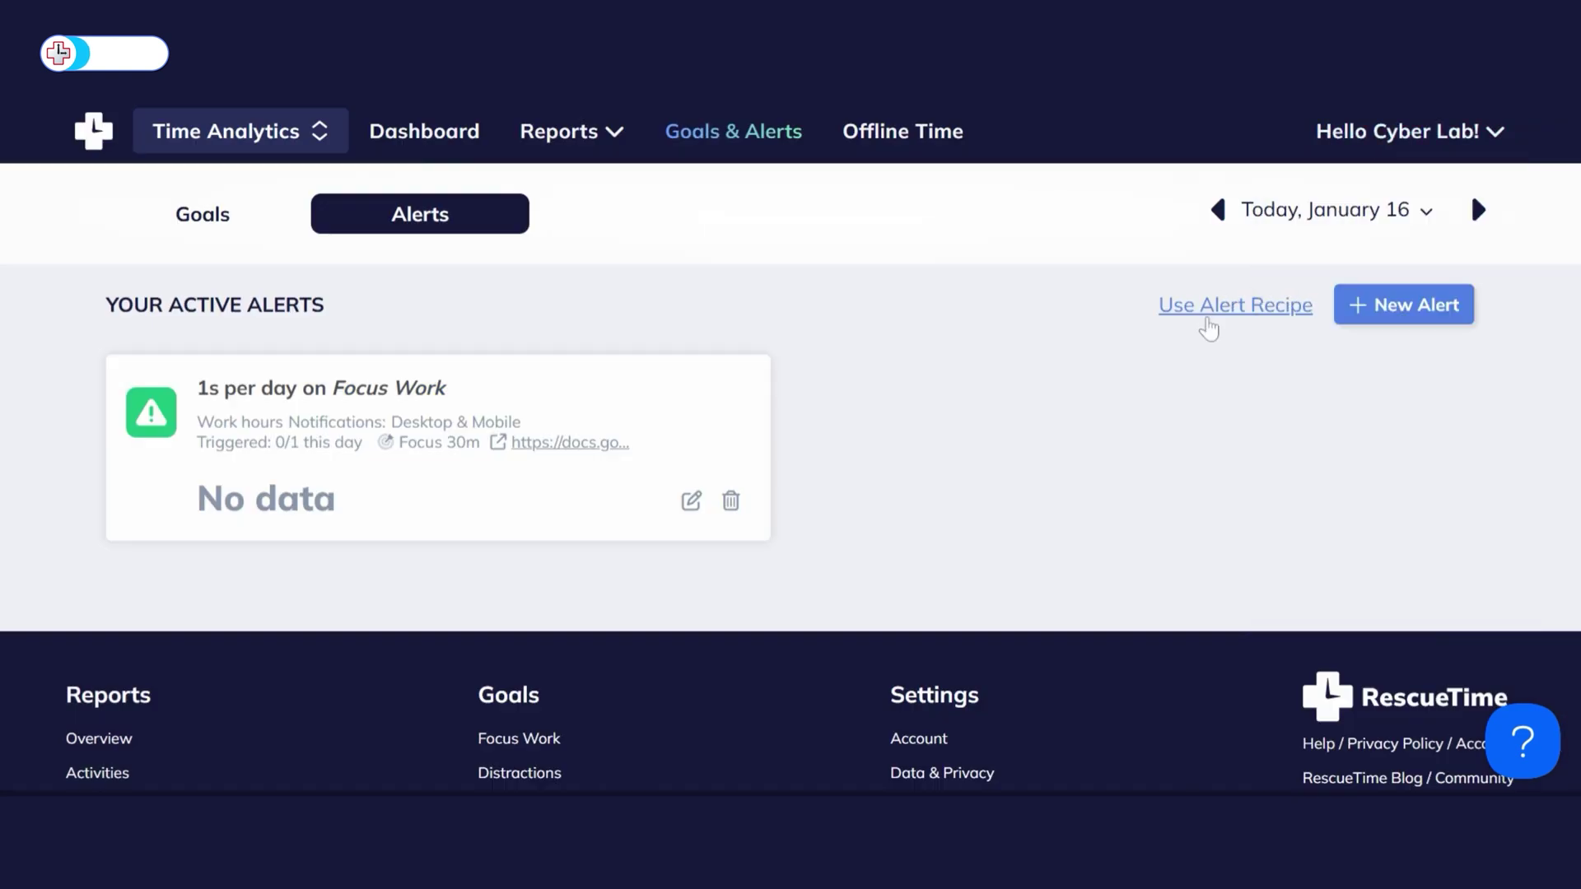
click(1207, 306)
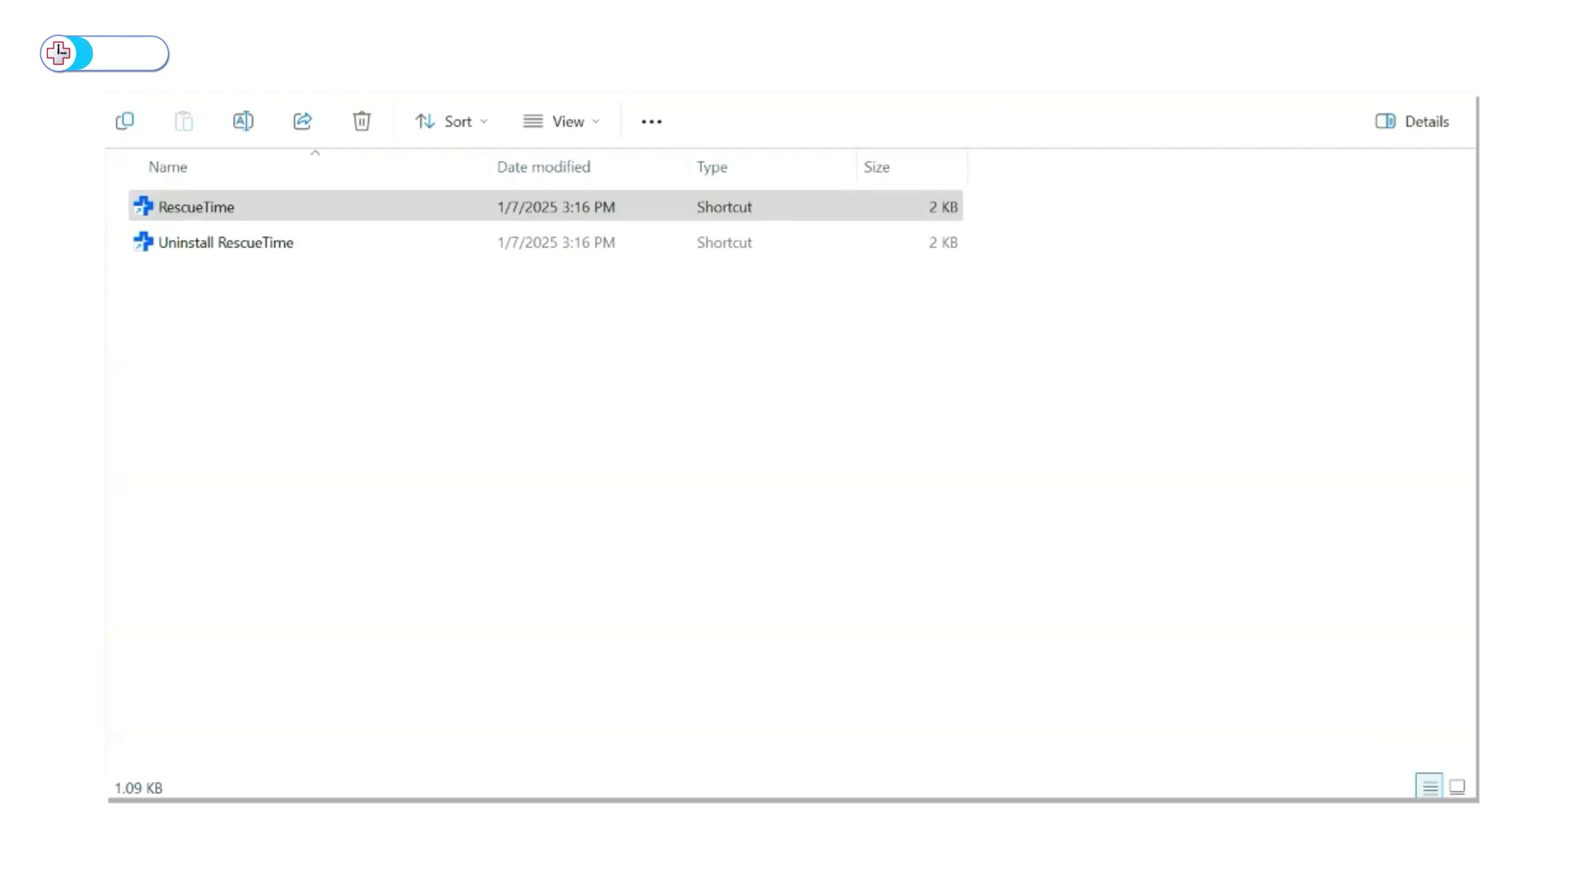
Open the RescueTime Assistant from the system tray and view the music option for a new Focus Session
click(1237, 778)
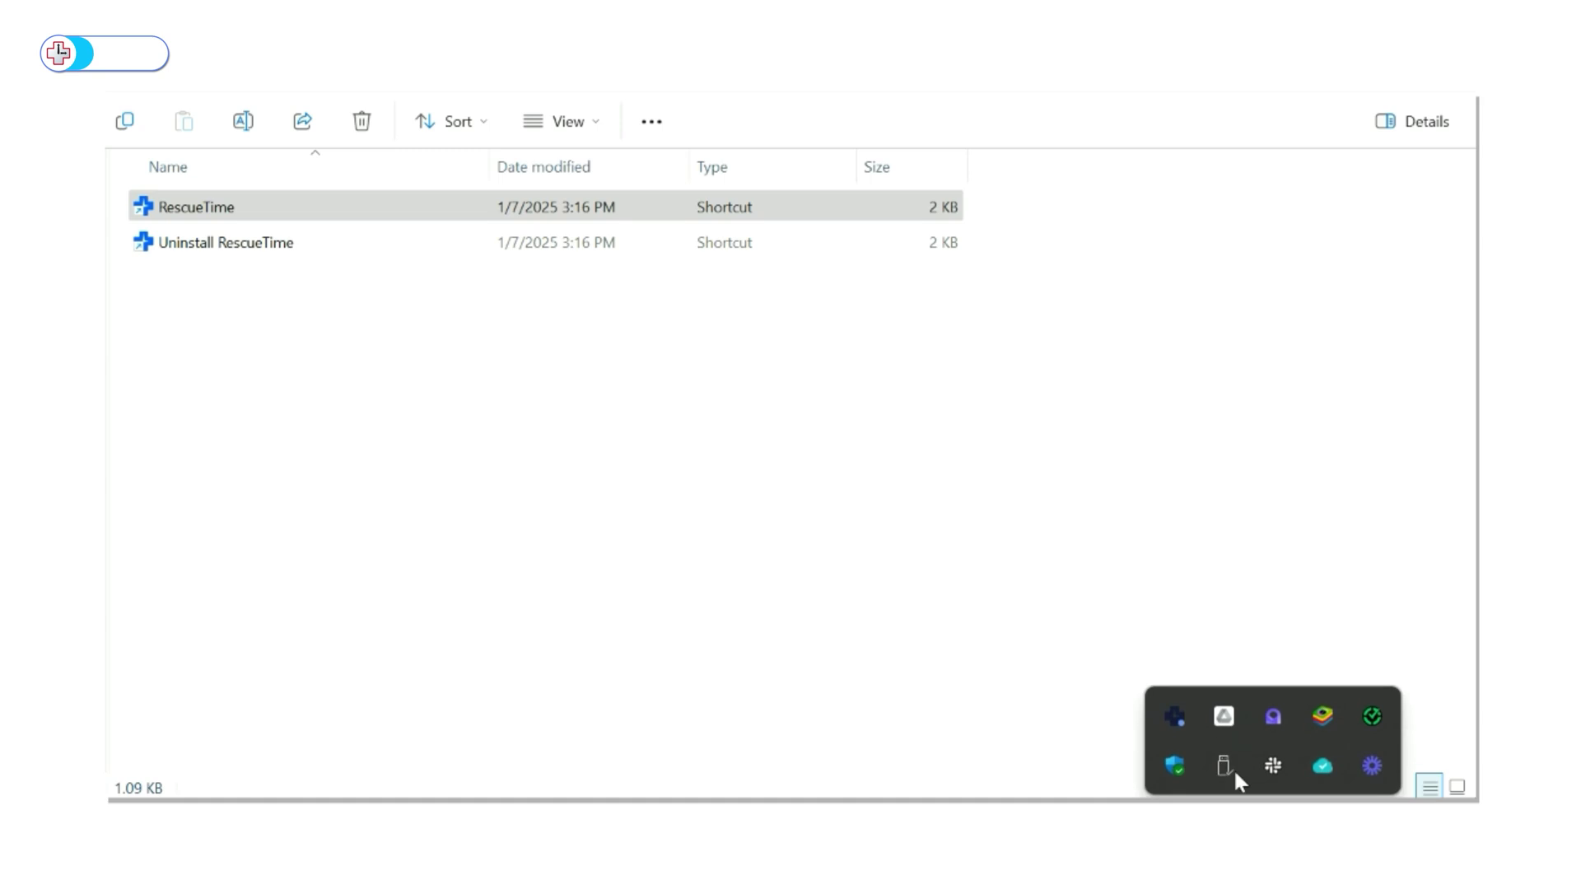
click(1176, 710)
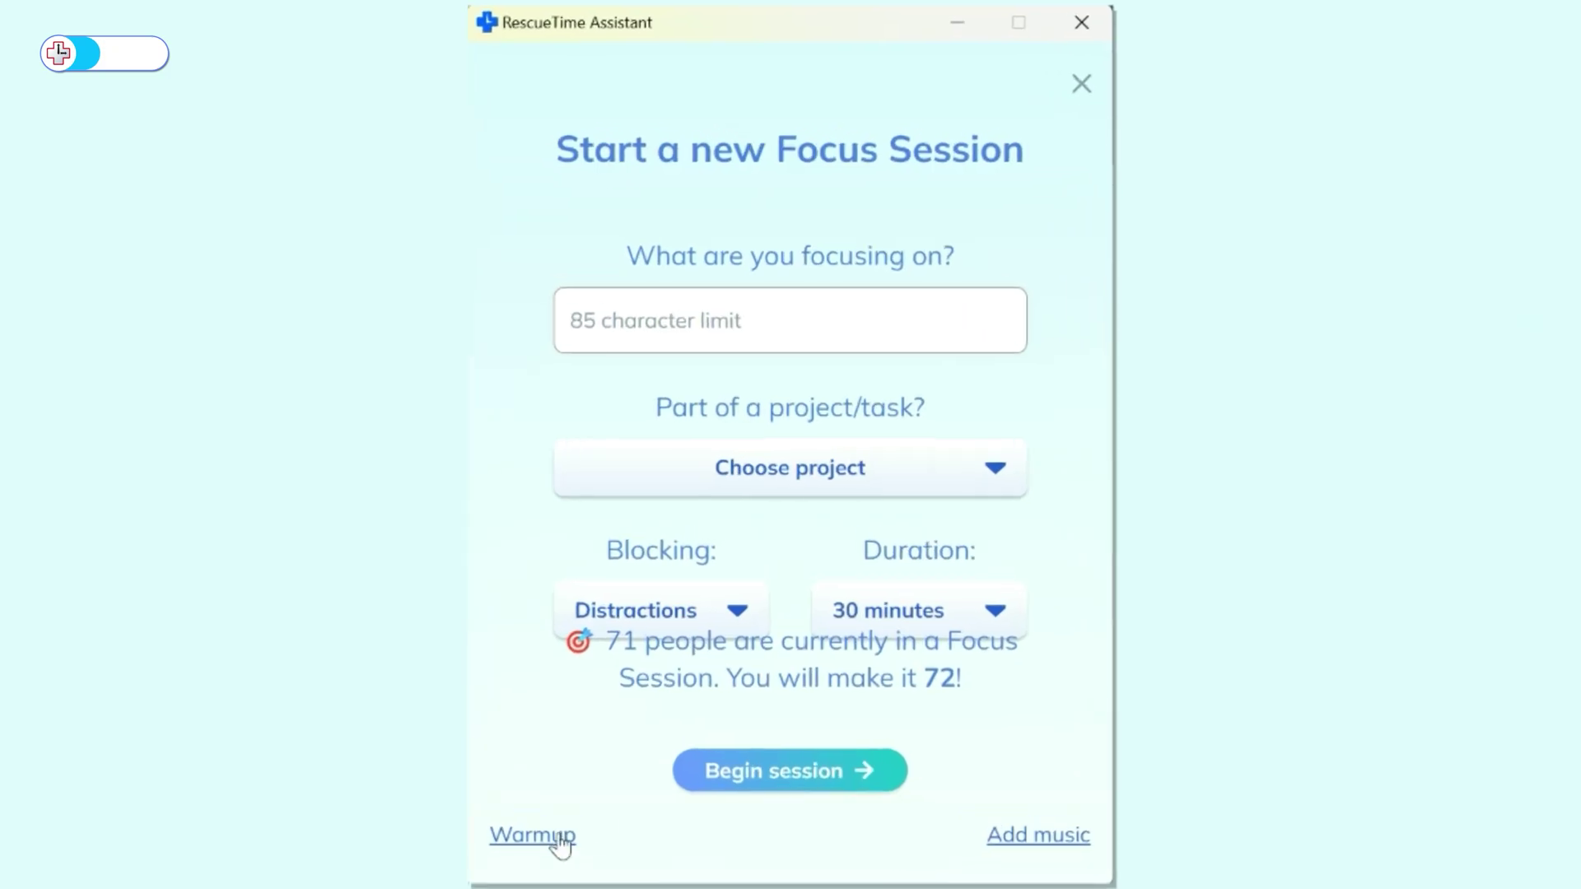
click(1009, 829)
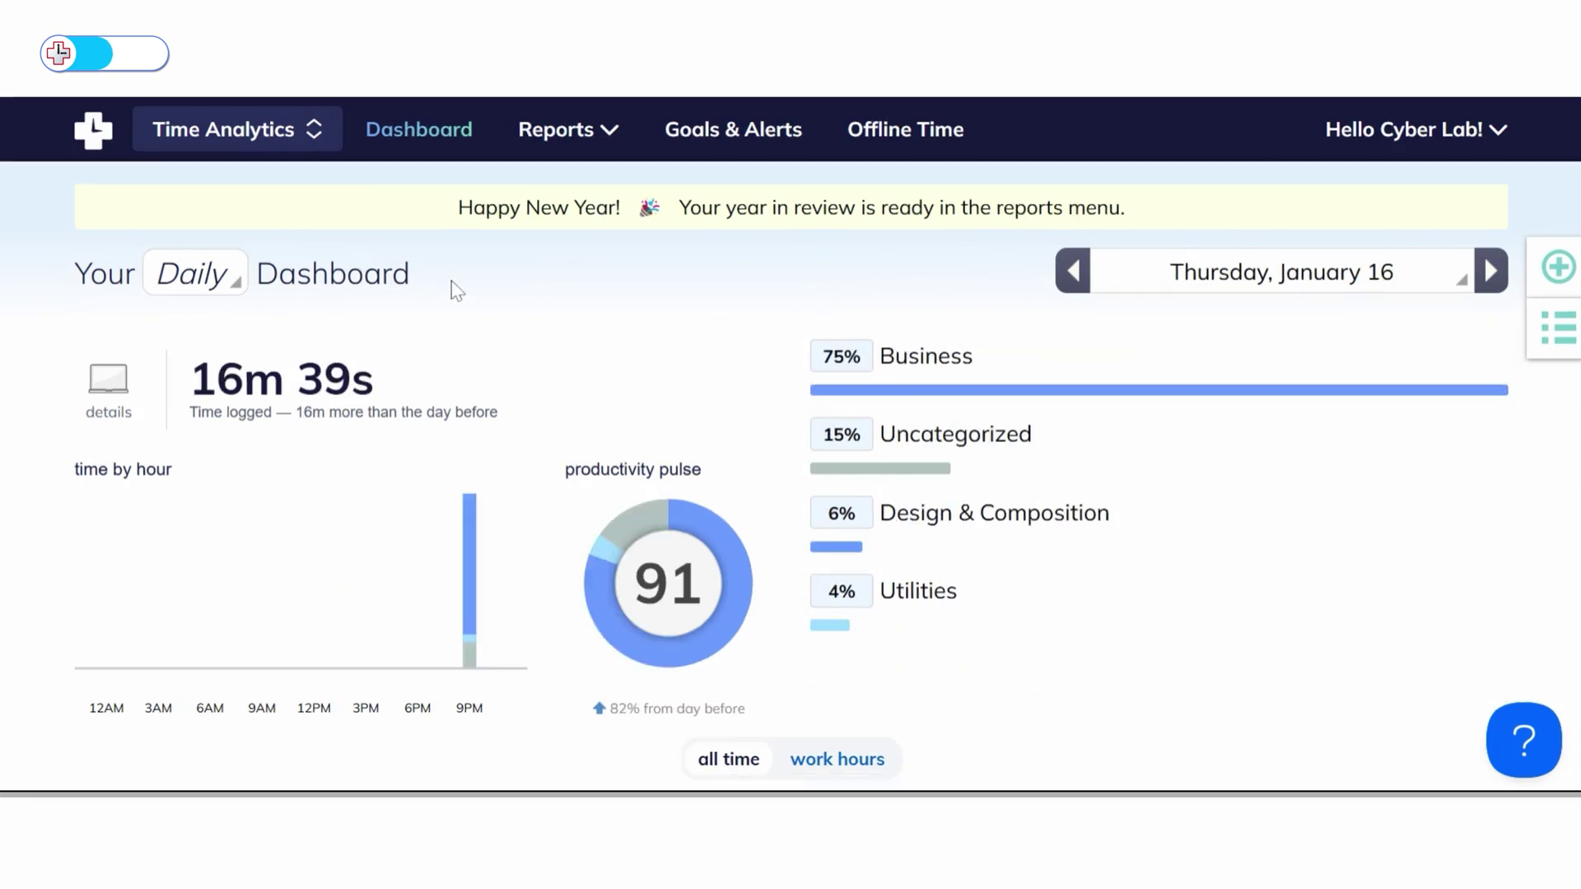
Look over the available report types and examine the offline time log for Thursday, January 9
click(568, 155)
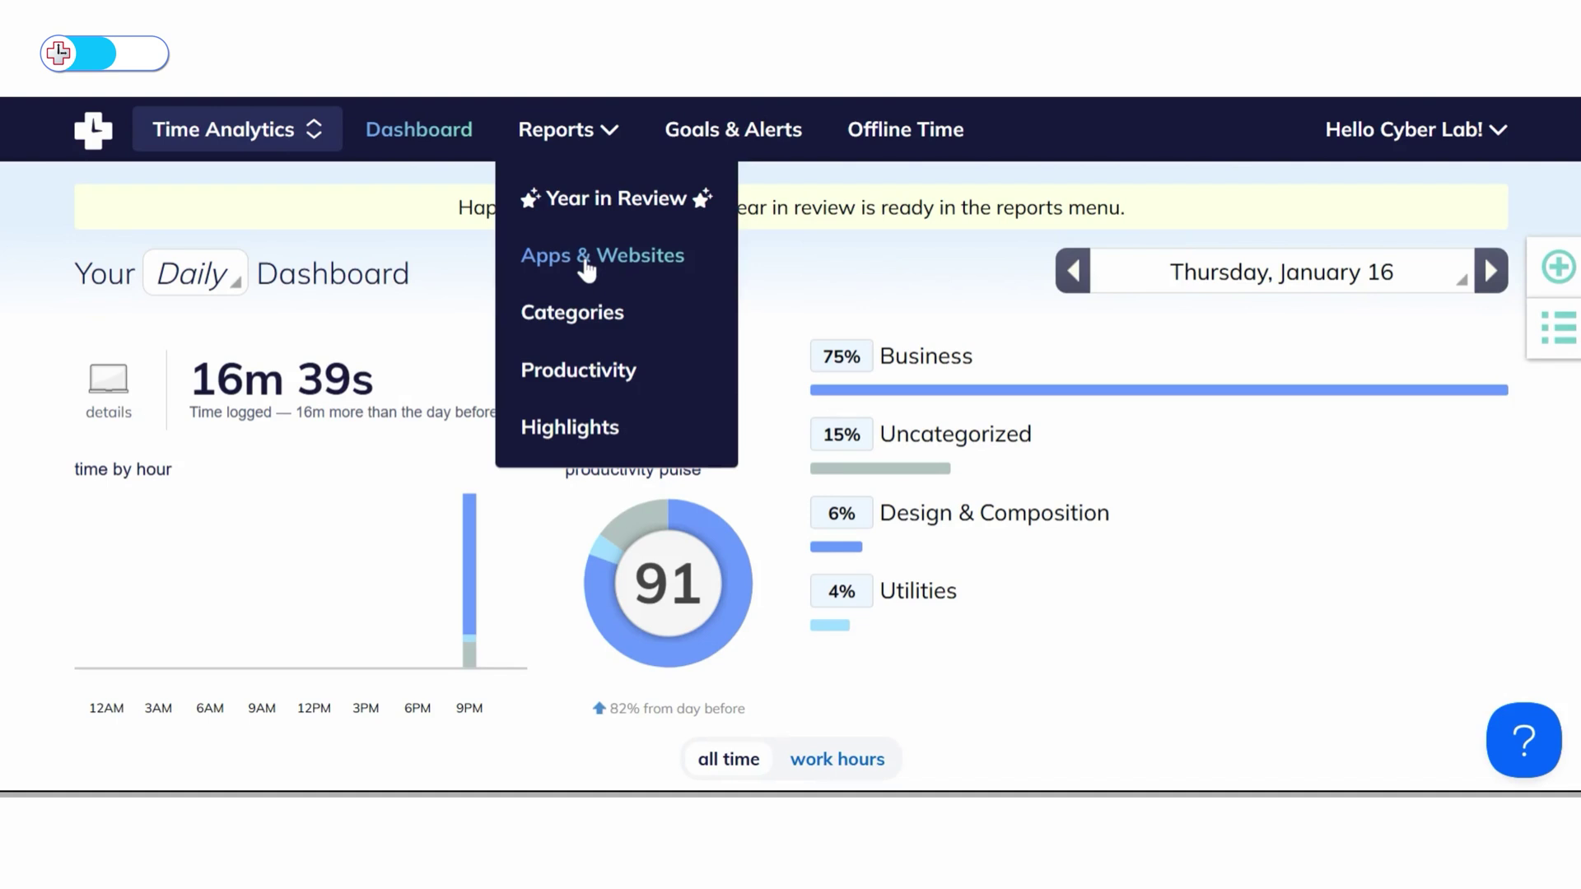
click(949, 111)
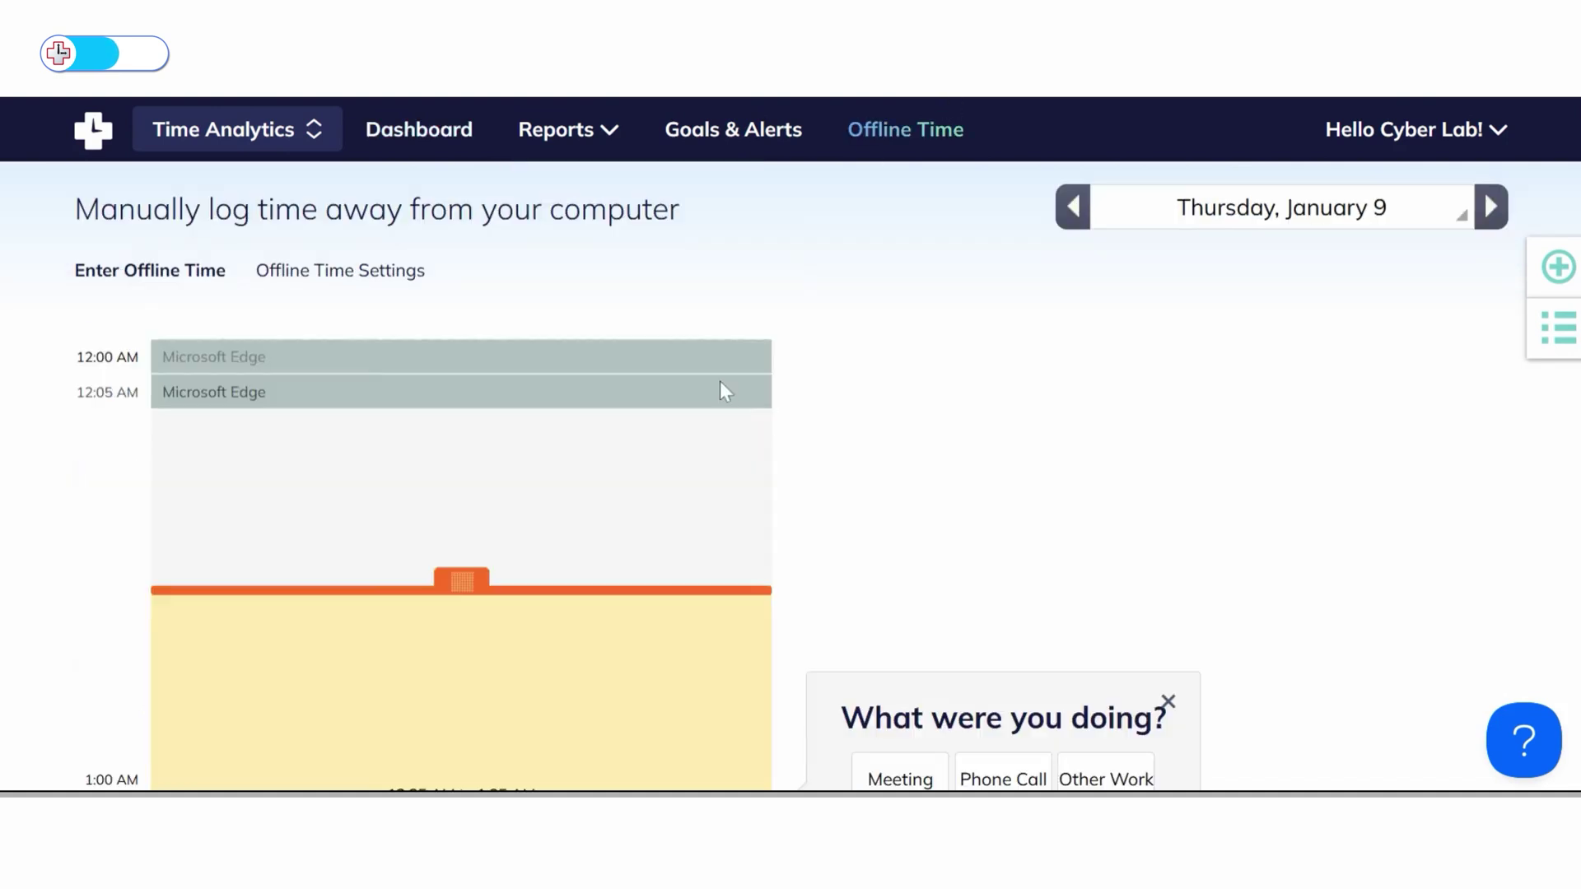
scroll(722, 392, down, 1)
scroll(451, 544, down, 1)
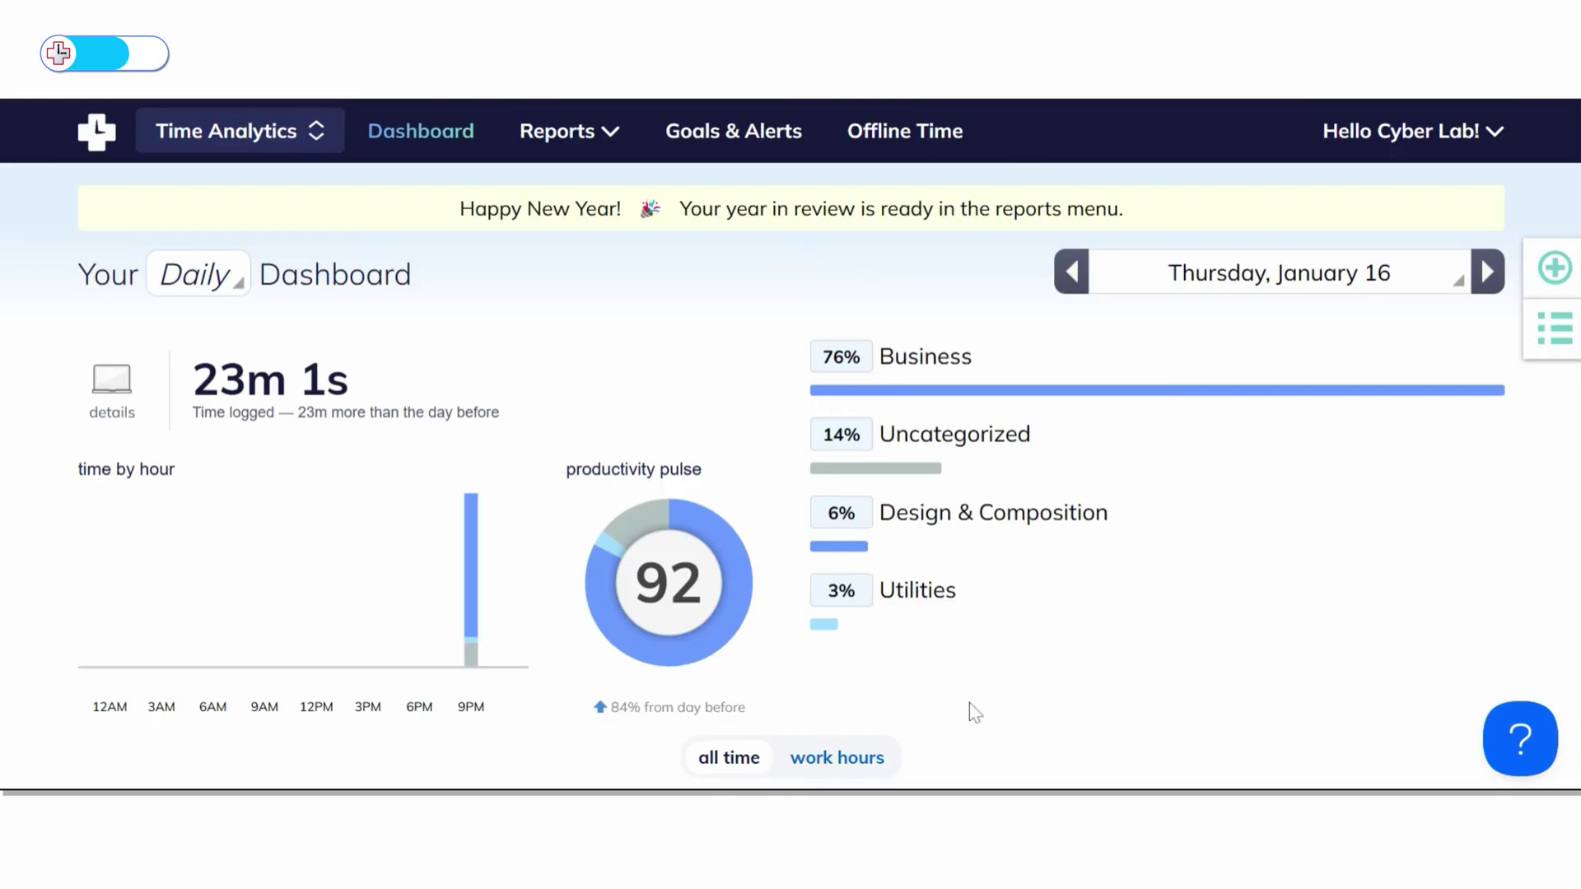
Review the daily dashboard for Thursday, January 16 and the overview of applications that work with RescueTime
scroll(790, 444, down, 10)
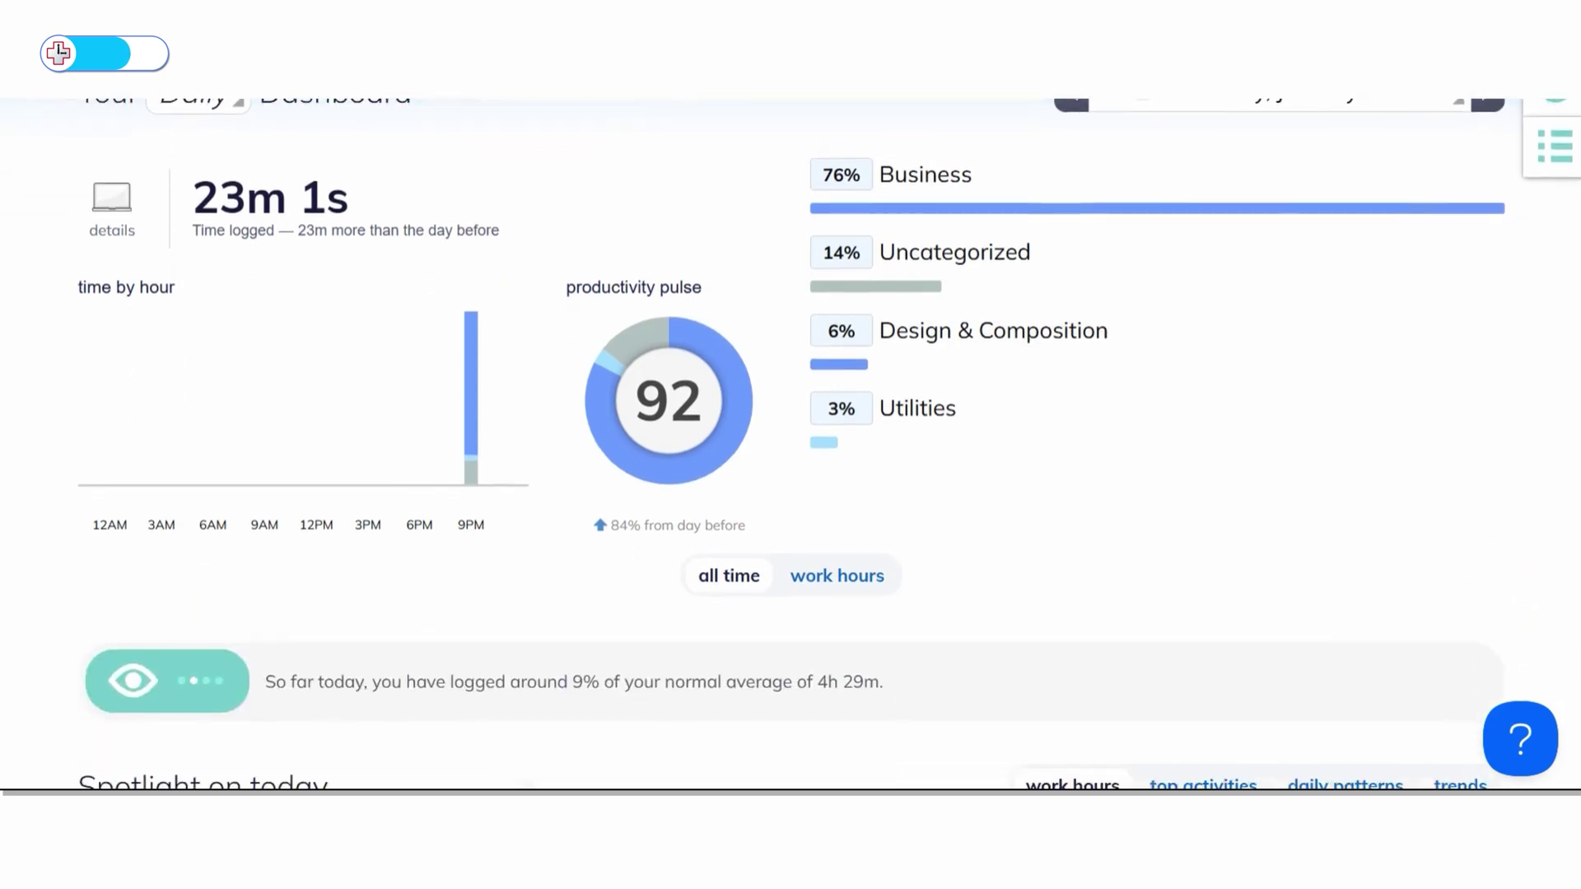
scroll(790, 444, down, 8)
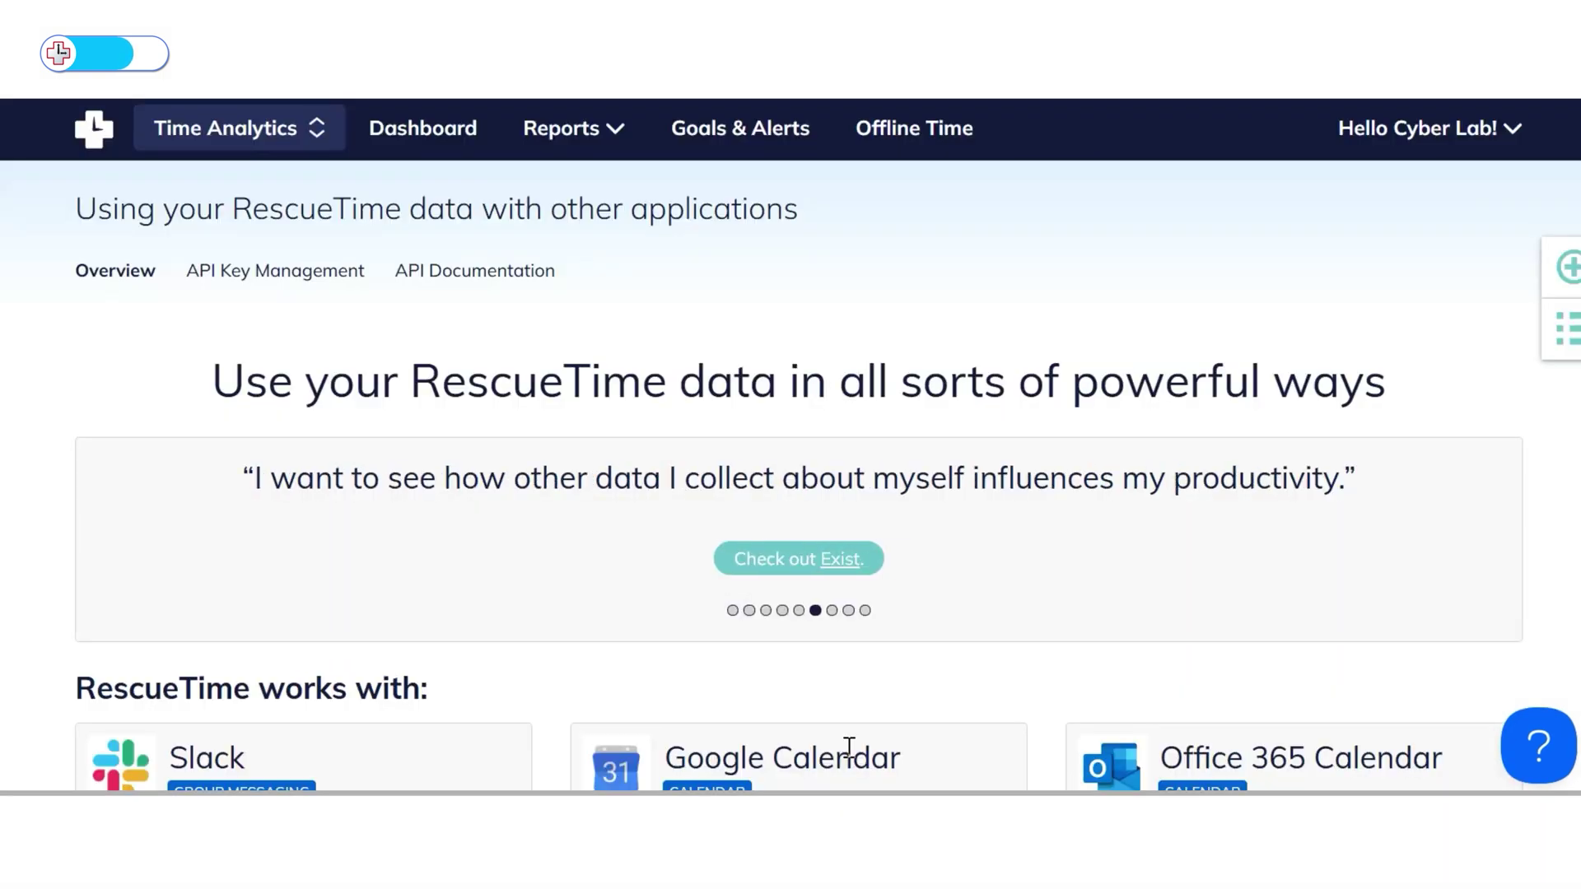
scroll(846, 604, down, 7)
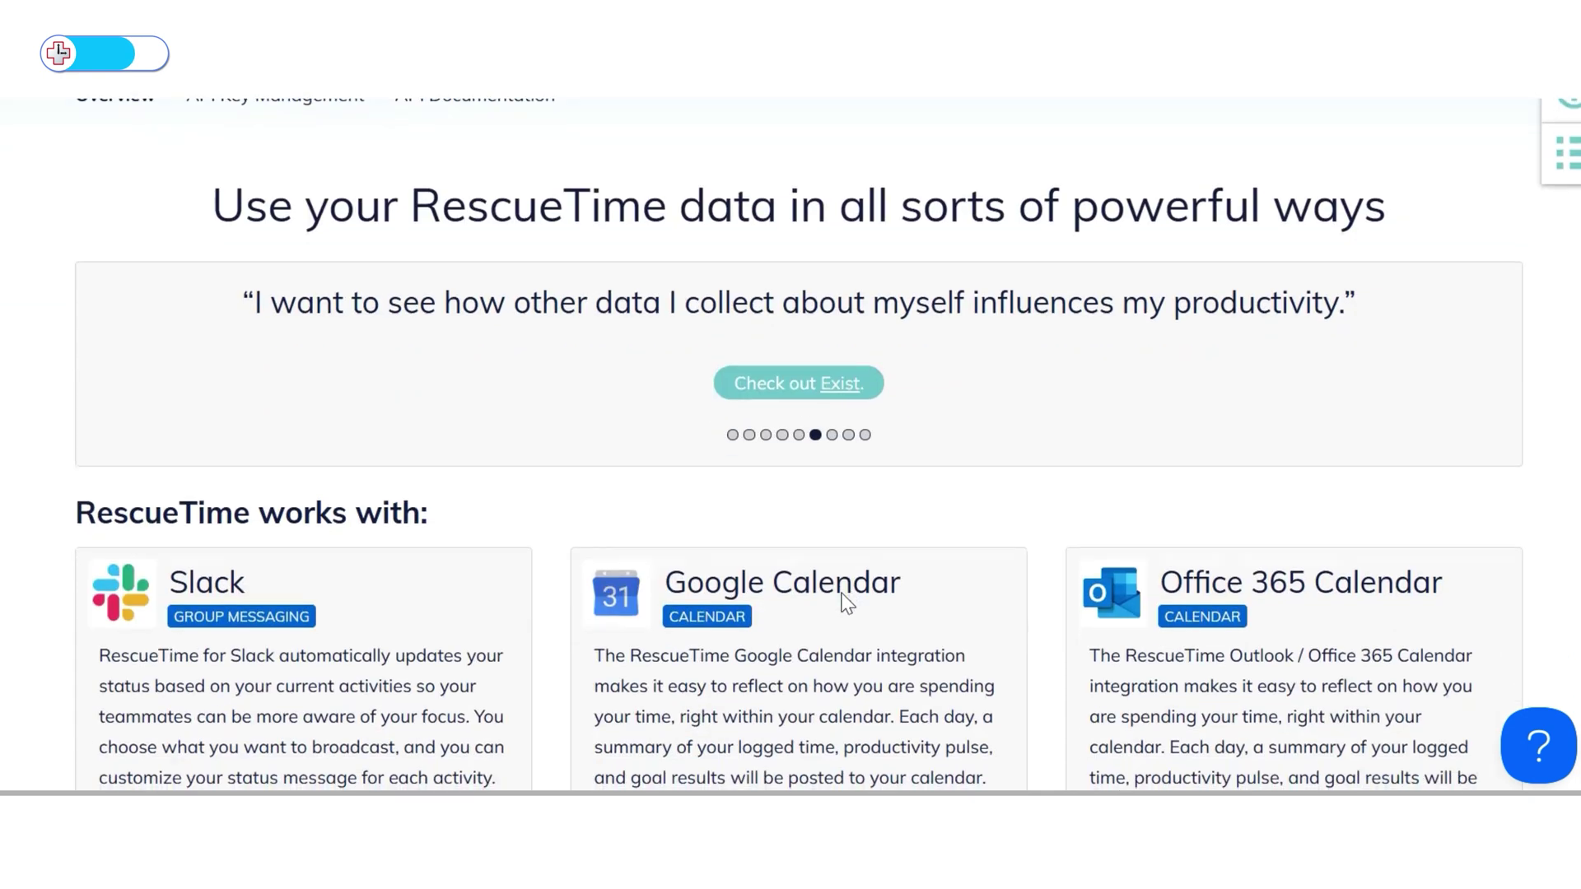
scroll(846, 604, down, 9)
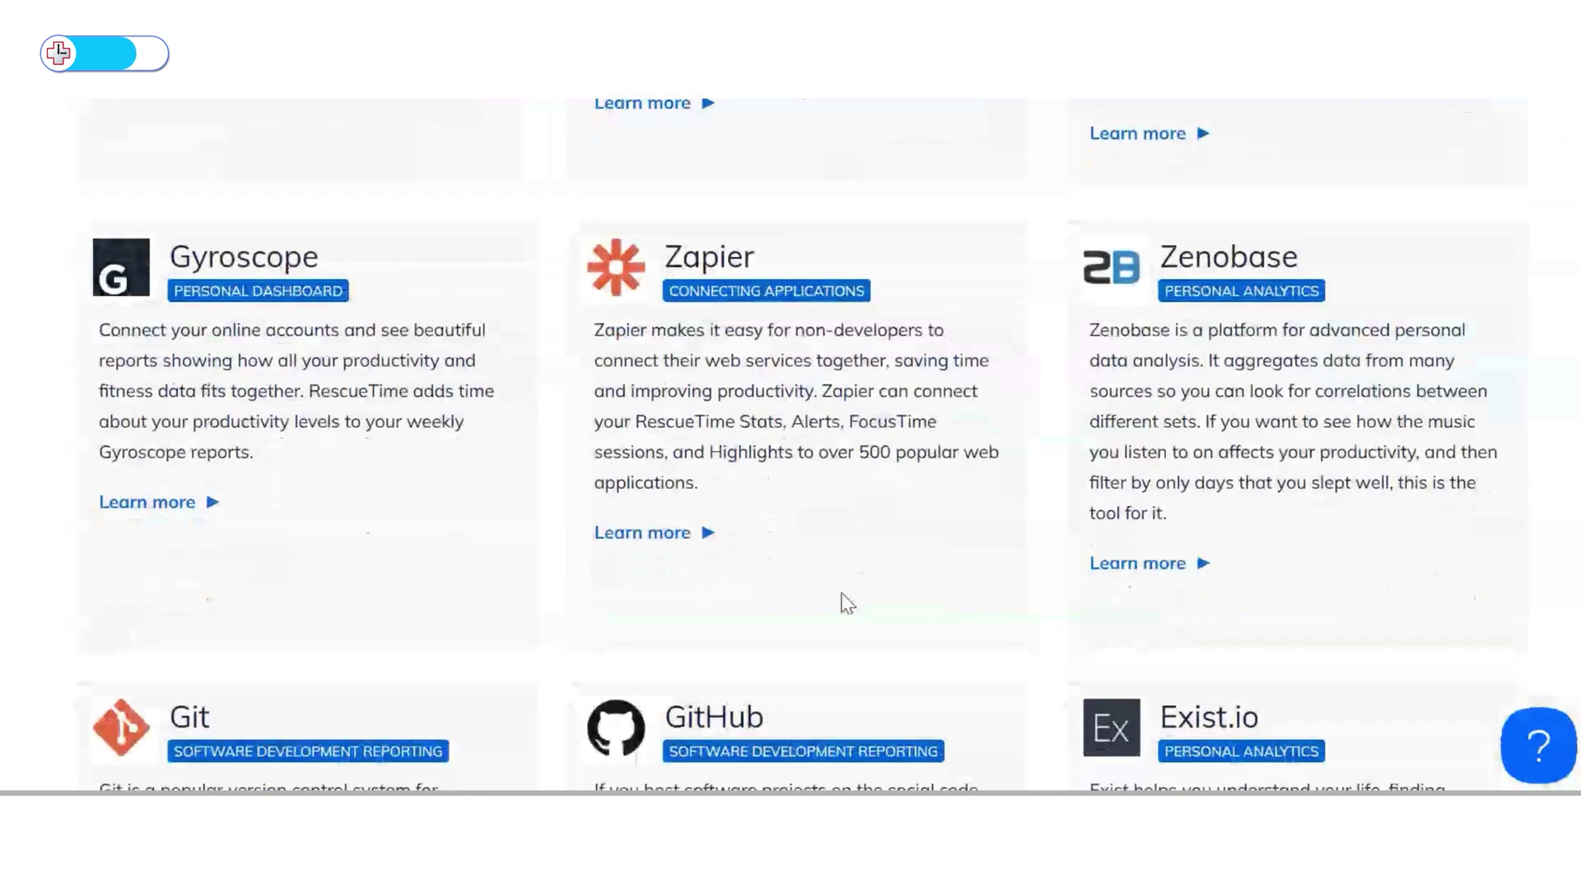
scroll(846, 603, down, 5)
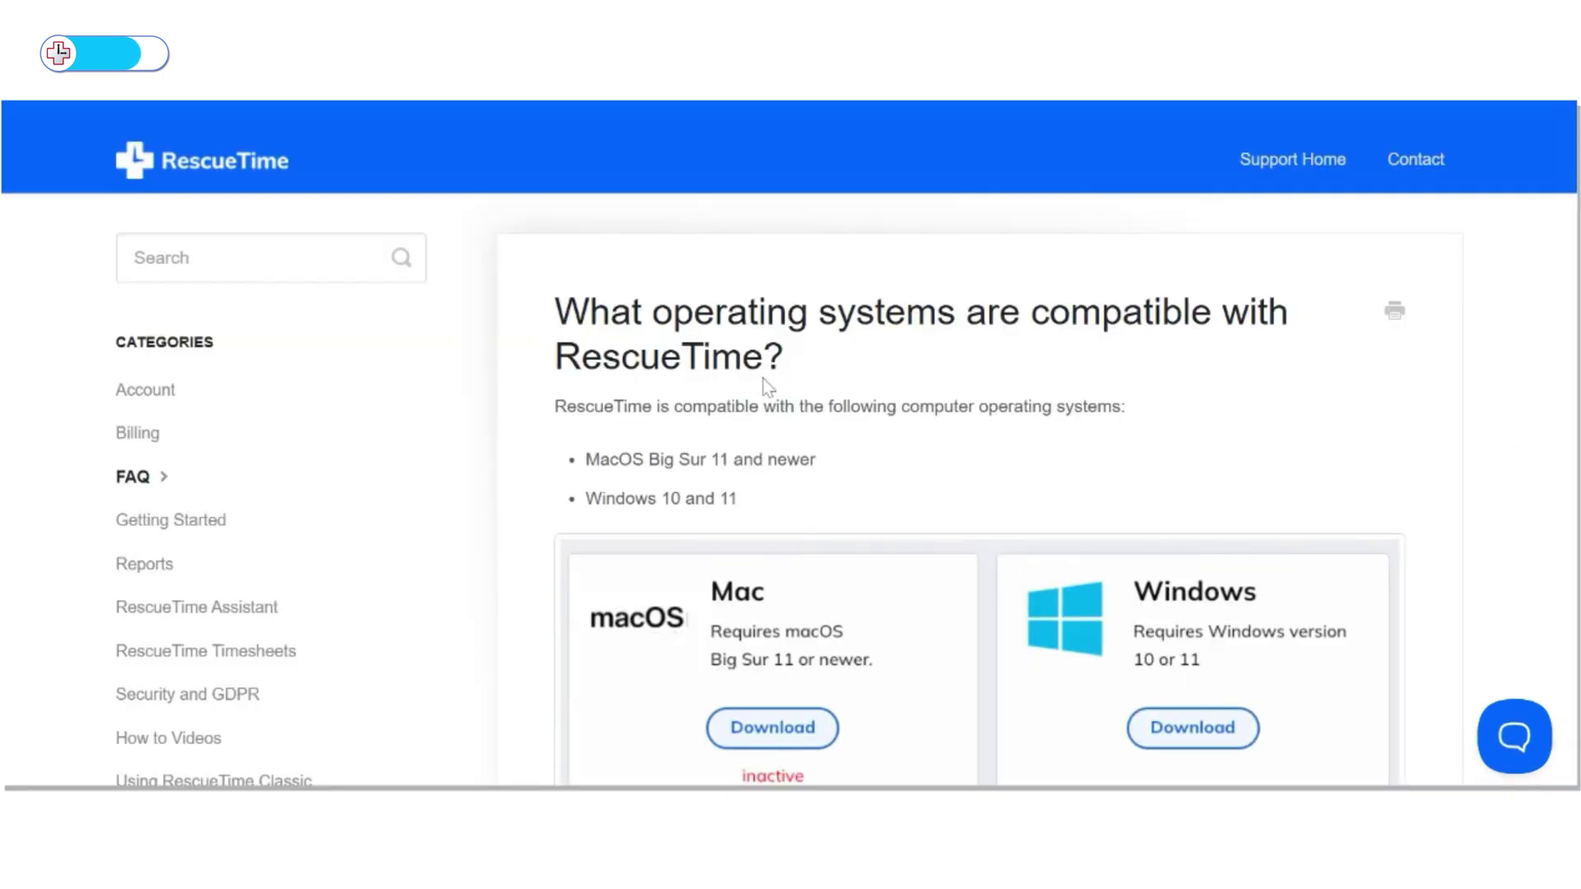
Read the help articles on RescueTime's compatible operating systems and the comparison of its Premium and Lite plans
scroll(765, 387, down, 14)
scroll(766, 436, down, 1)
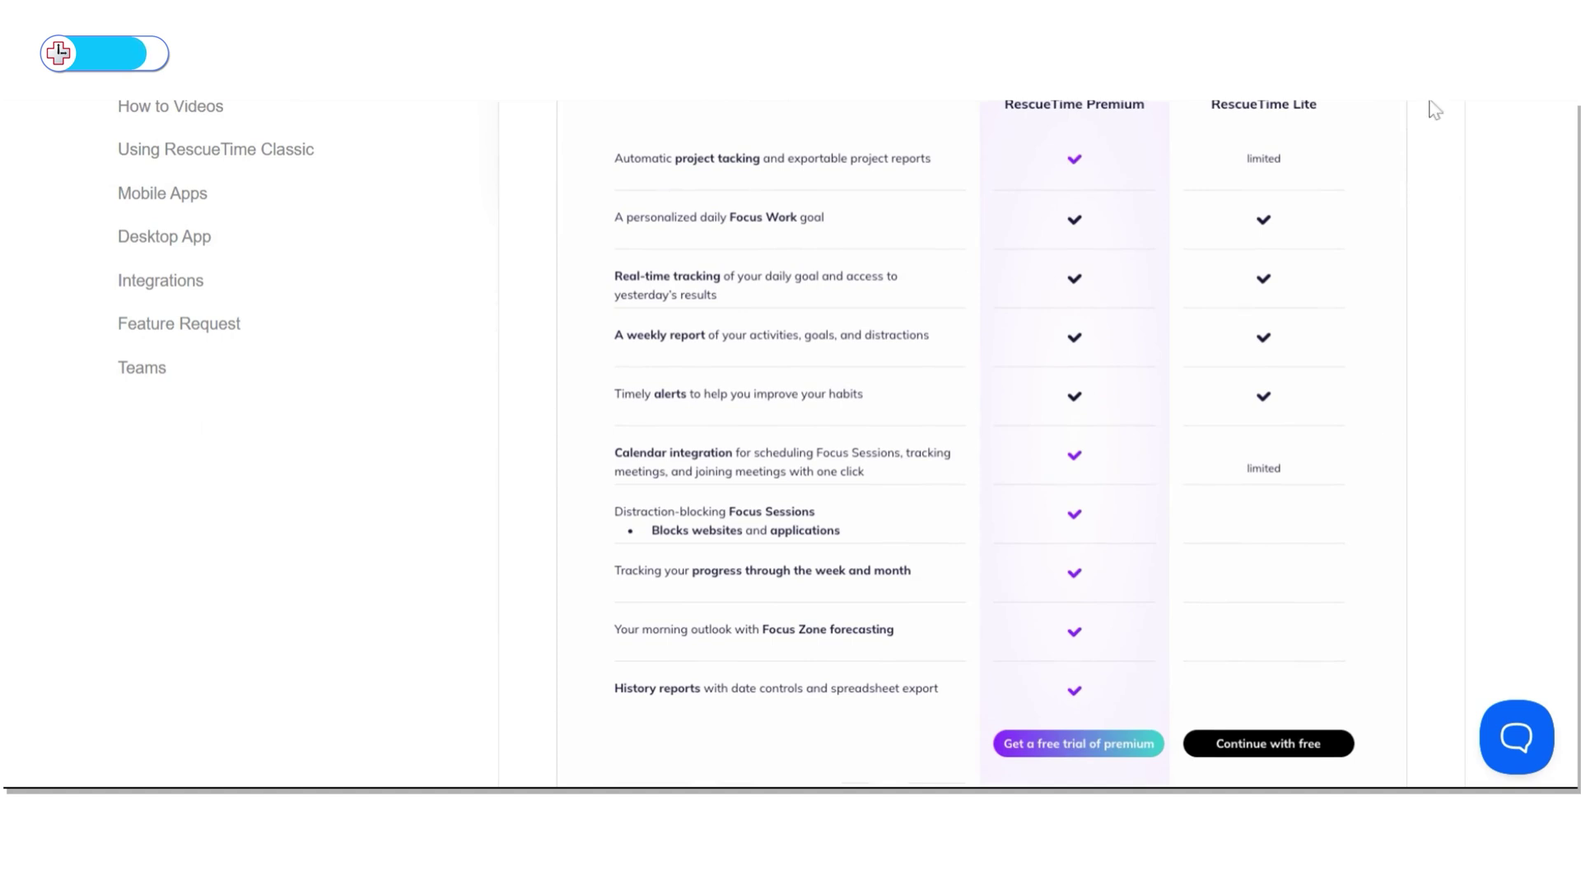
scroll(765, 437, up, 7)
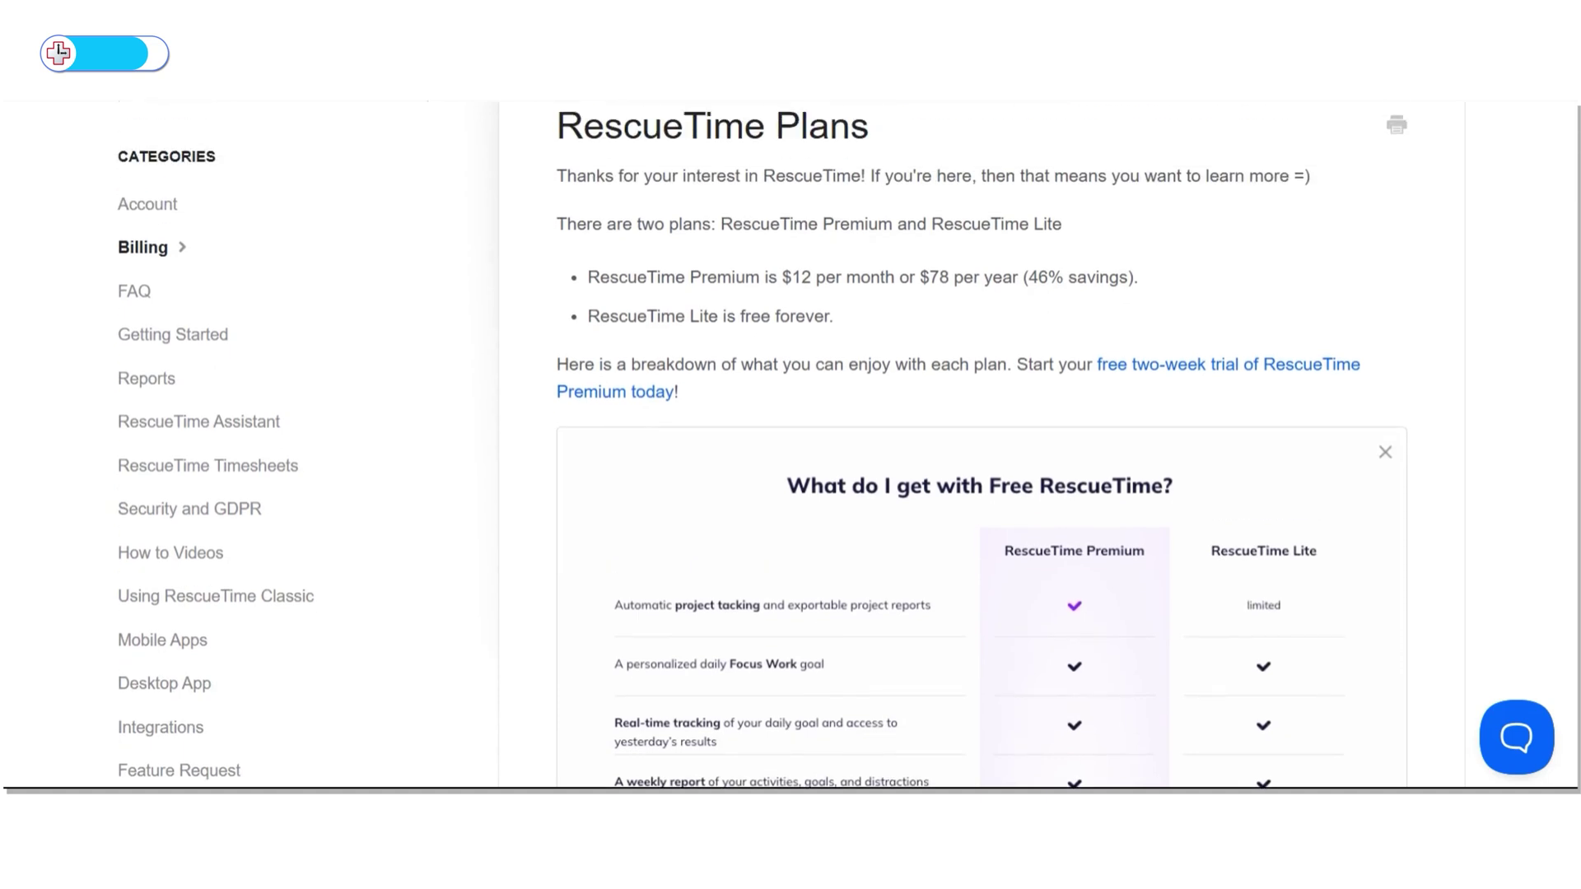
scroll(766, 436, up, 1)
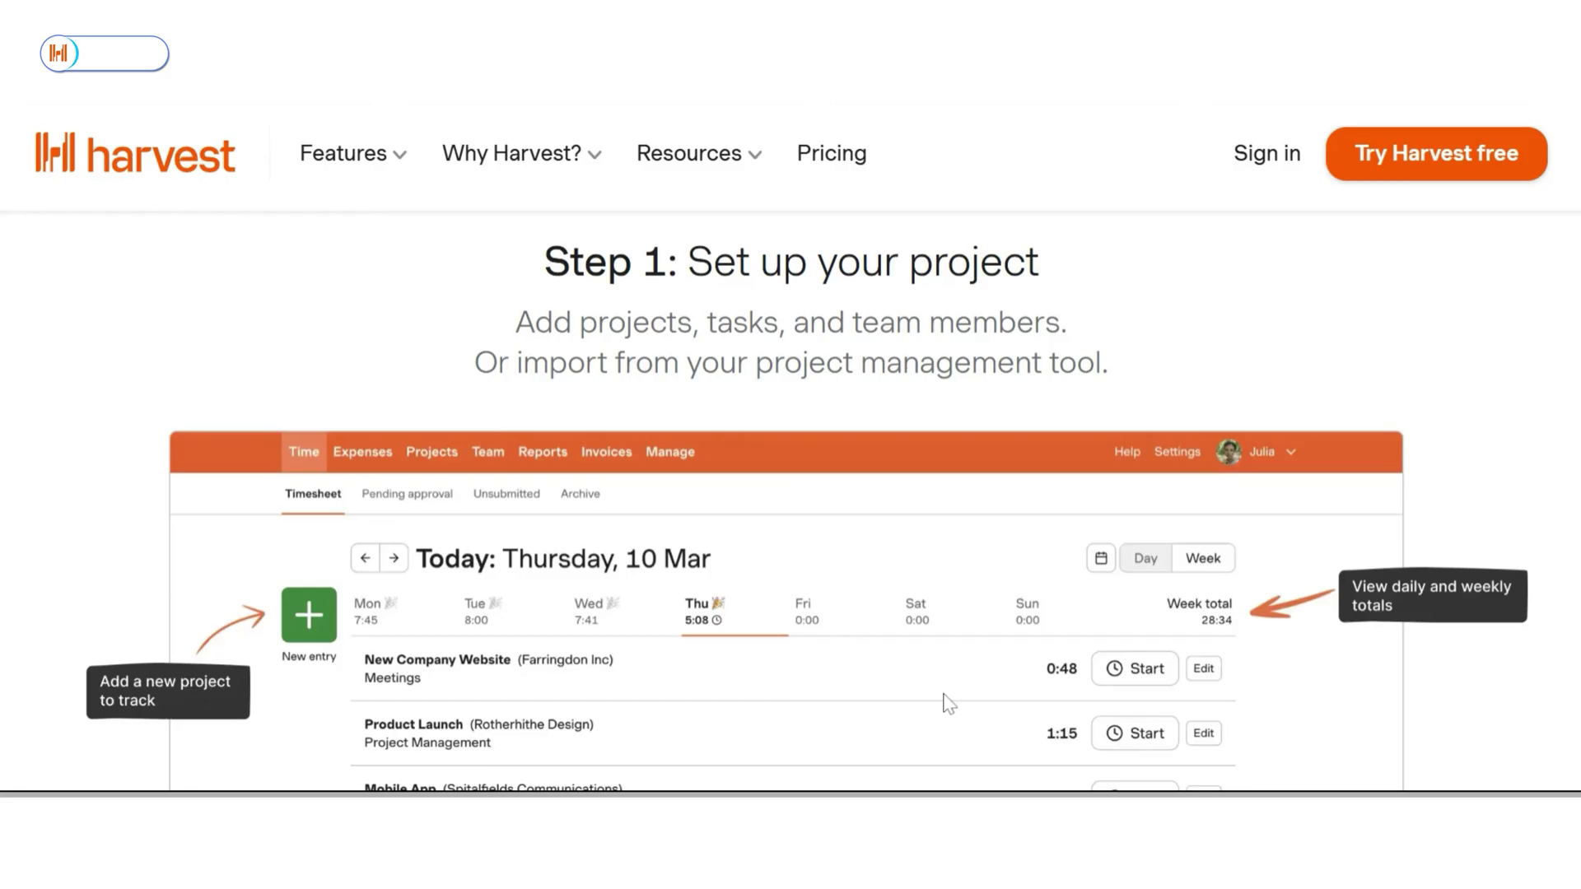
Switch to the Harvest website and read its walkthrough from project setup to invoice generation
scroll(791, 502, down, 10)
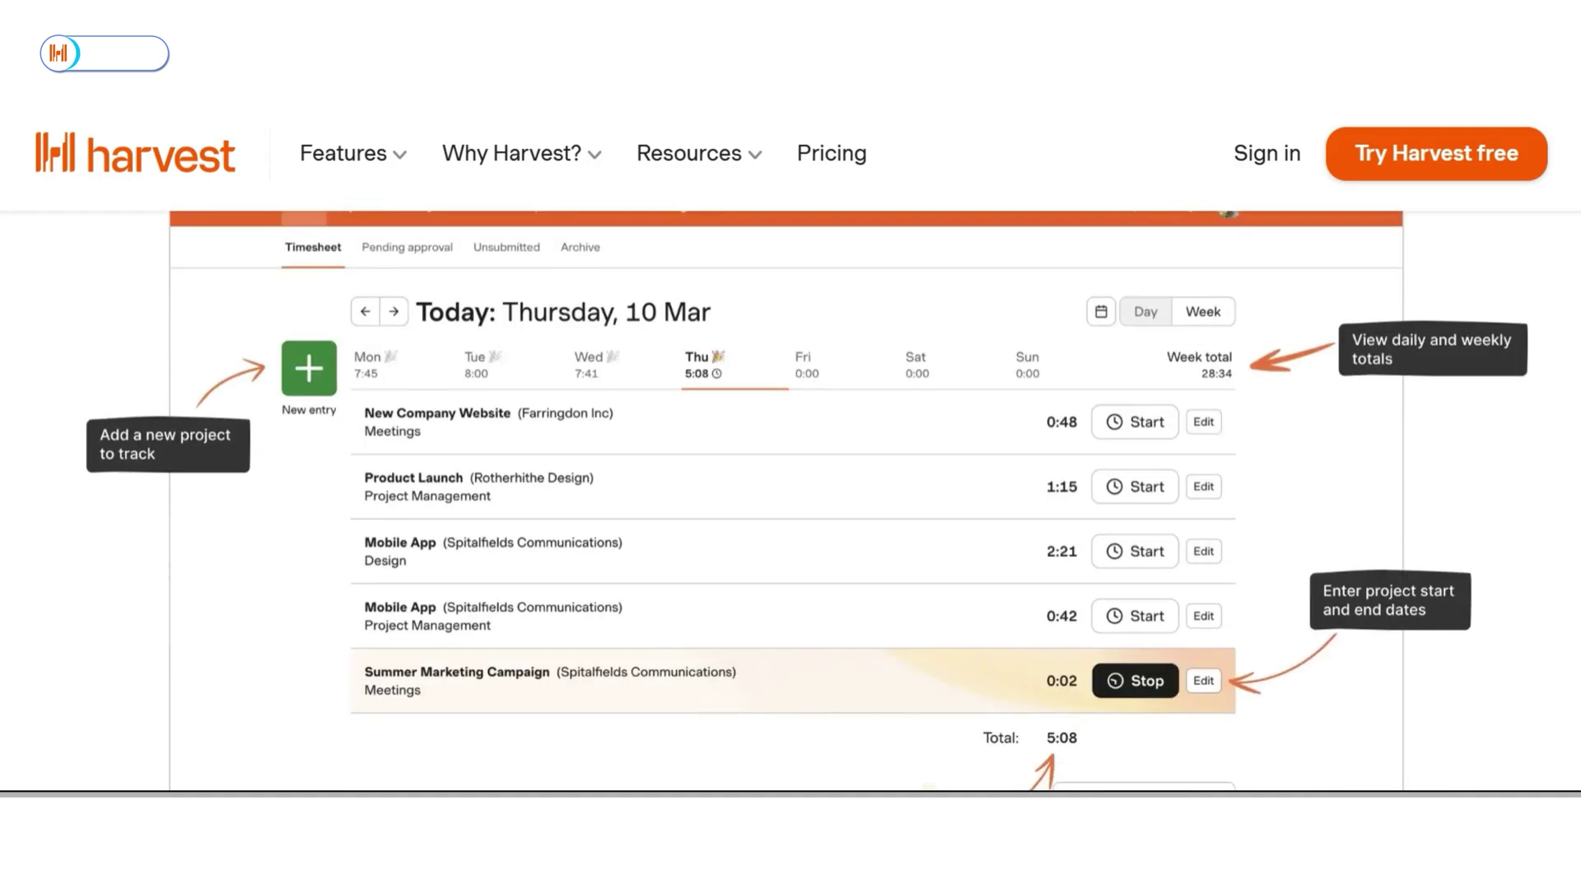
scroll(790, 503, down, 12)
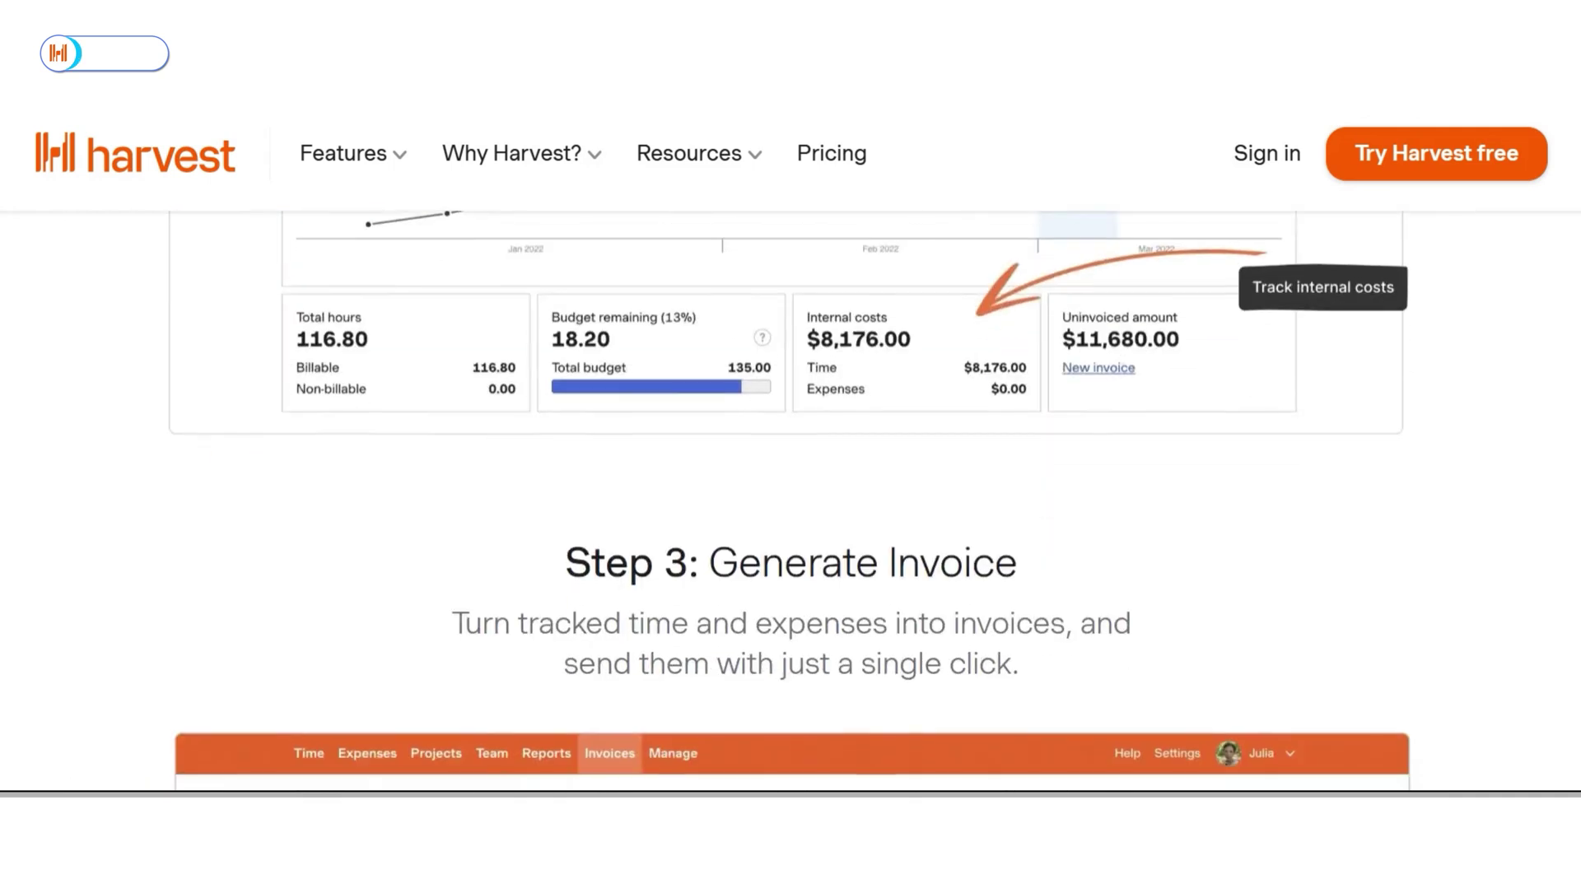
scroll(790, 503, down, 4)
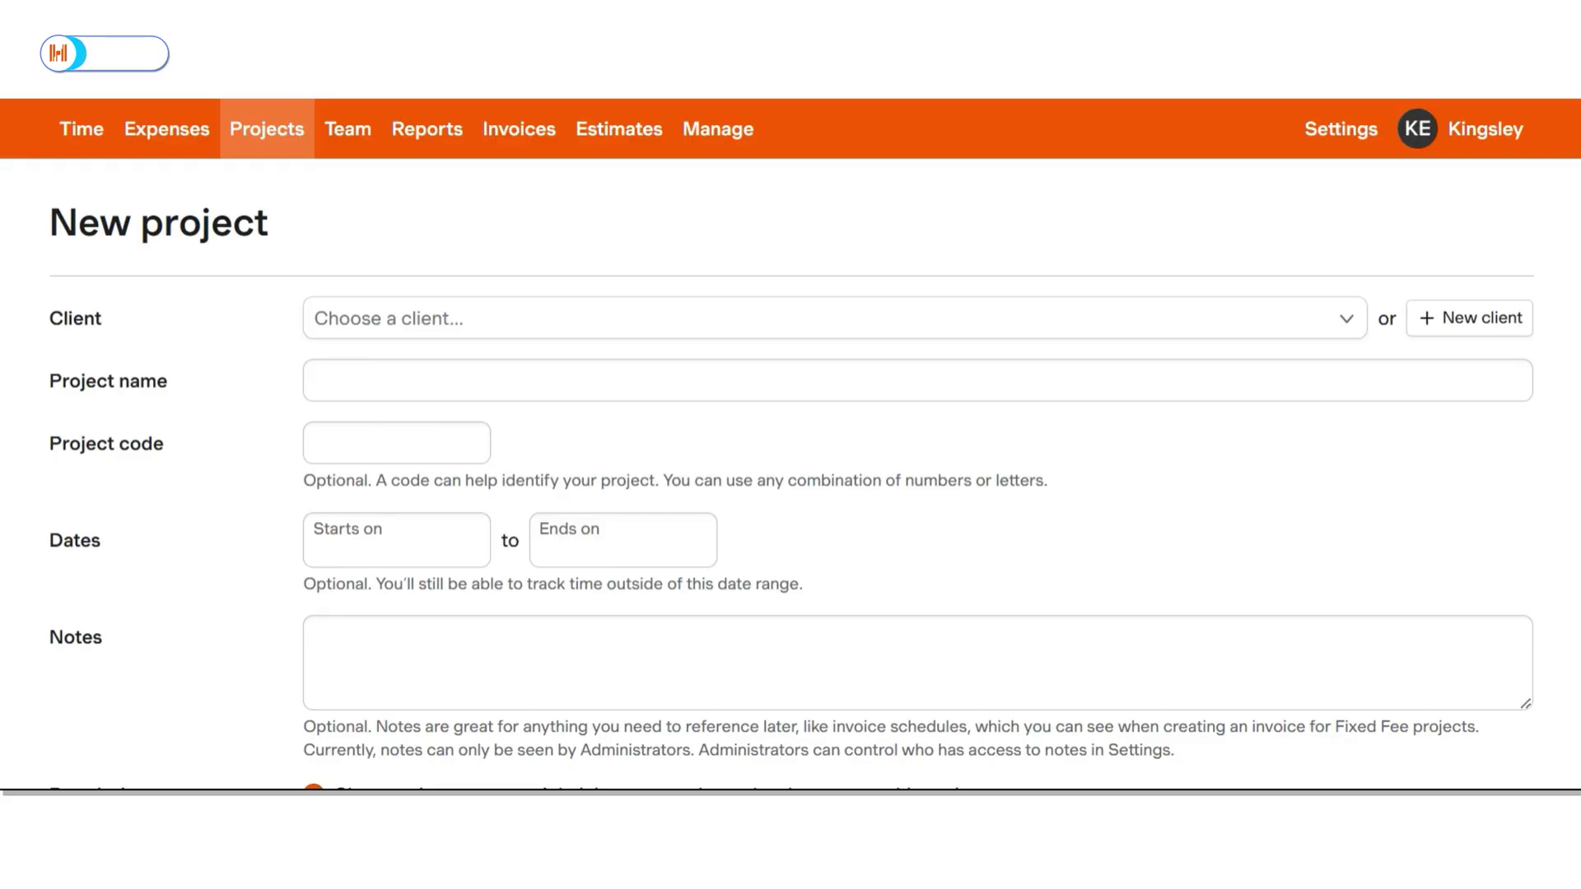
Inspect the new project form and open a new time entry for Friday, 17 Jan to view its task choices
scroll(790, 444, down, 15)
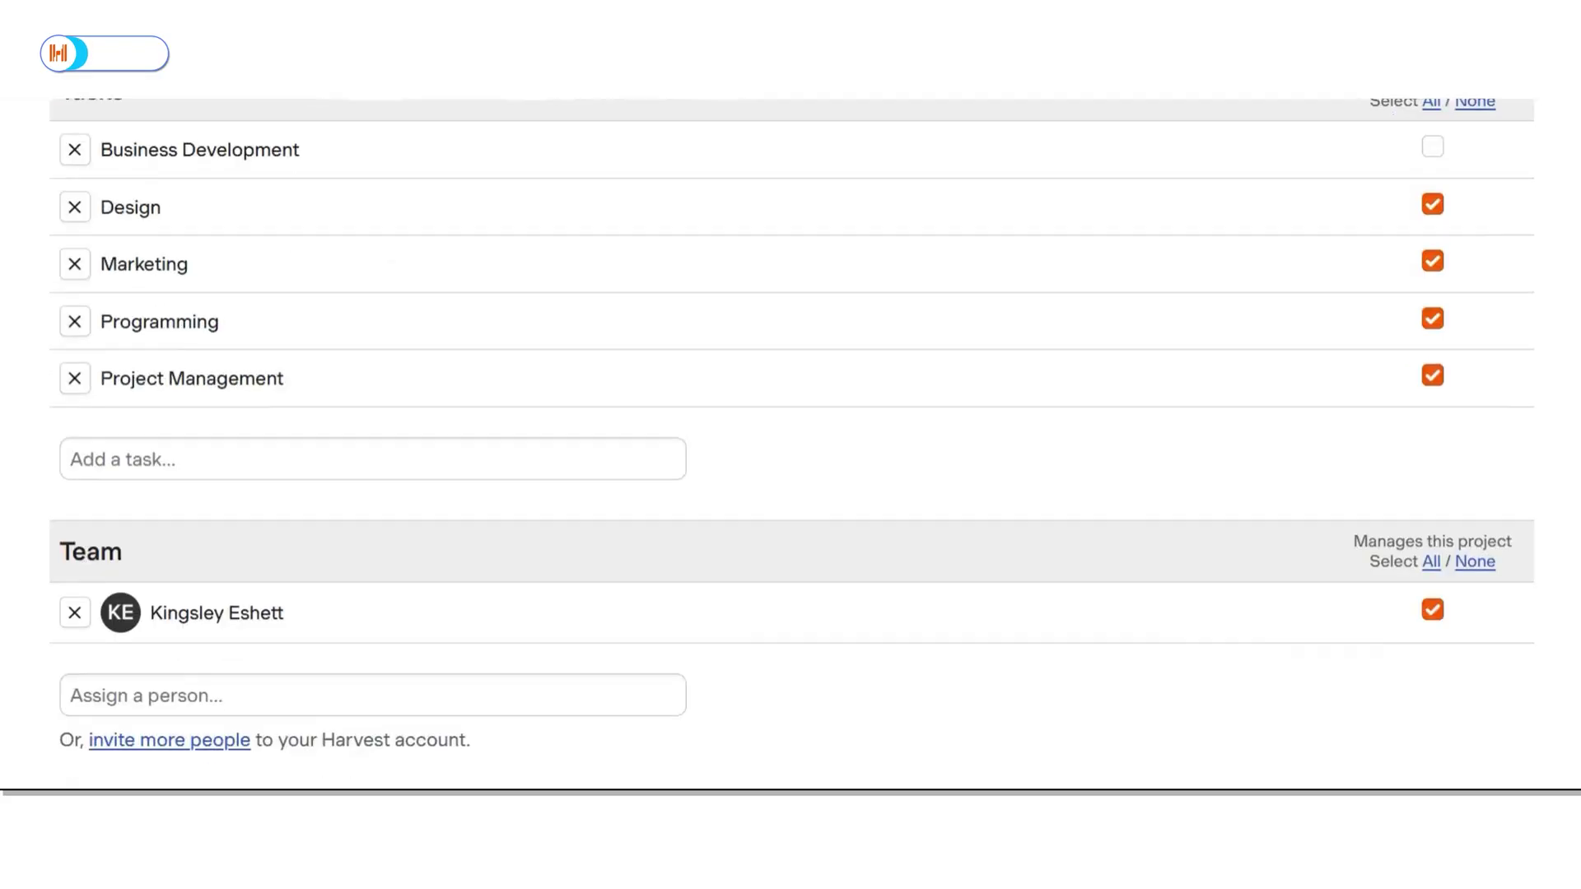
scroll(791, 445, down, 3)
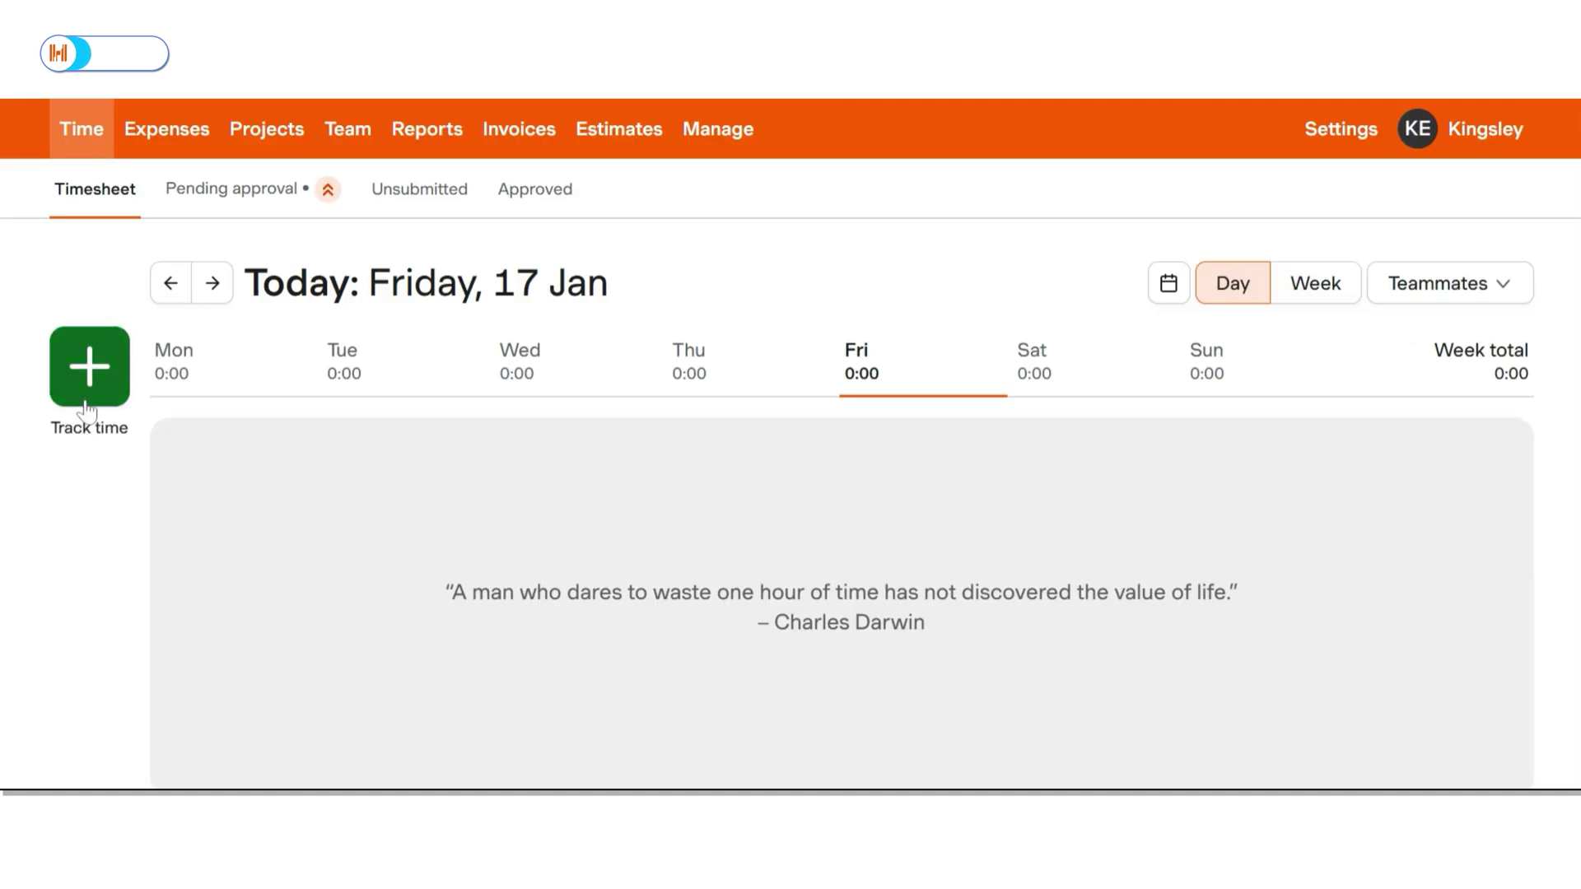
click(87, 408)
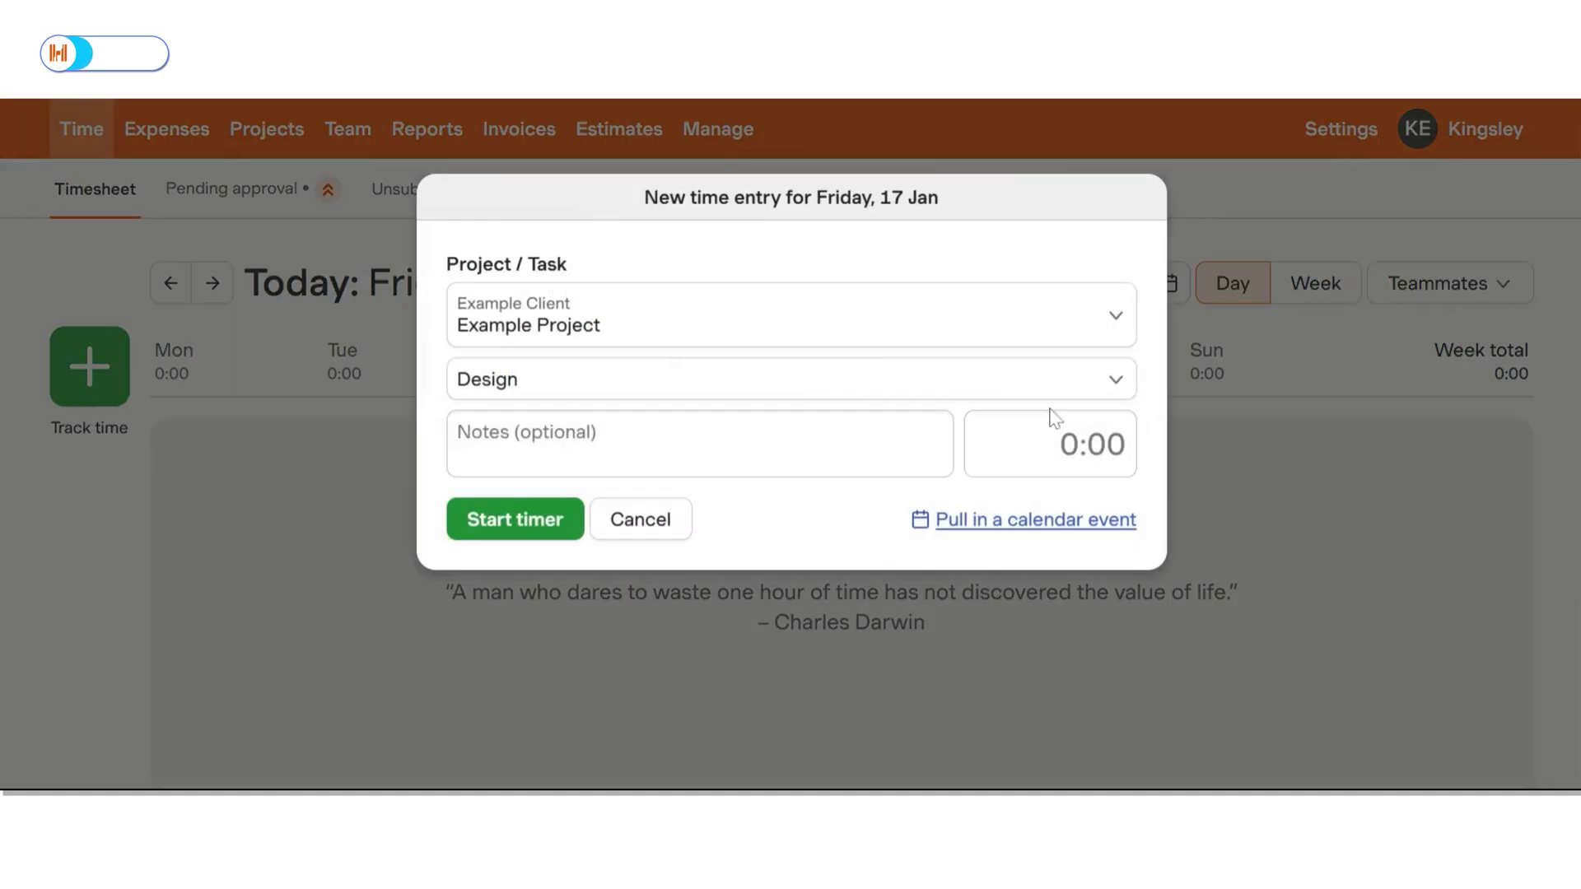
click(1091, 396)
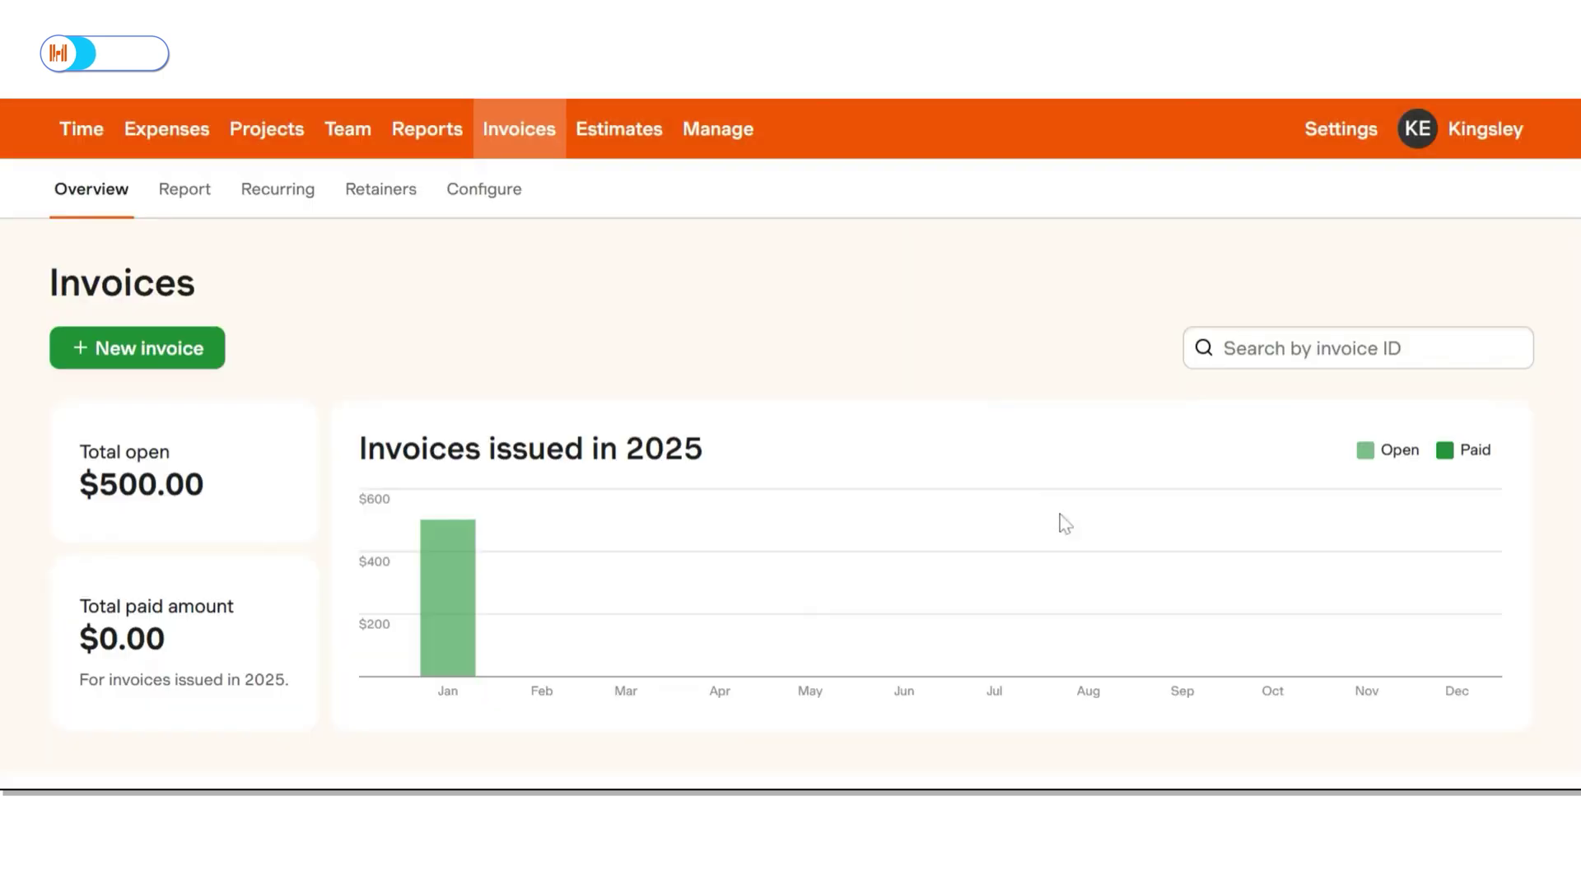
Review the invoices overview, including the chart of invoices issued in 2025 and the open invoices list
scroll(1107, 656, down, 3)
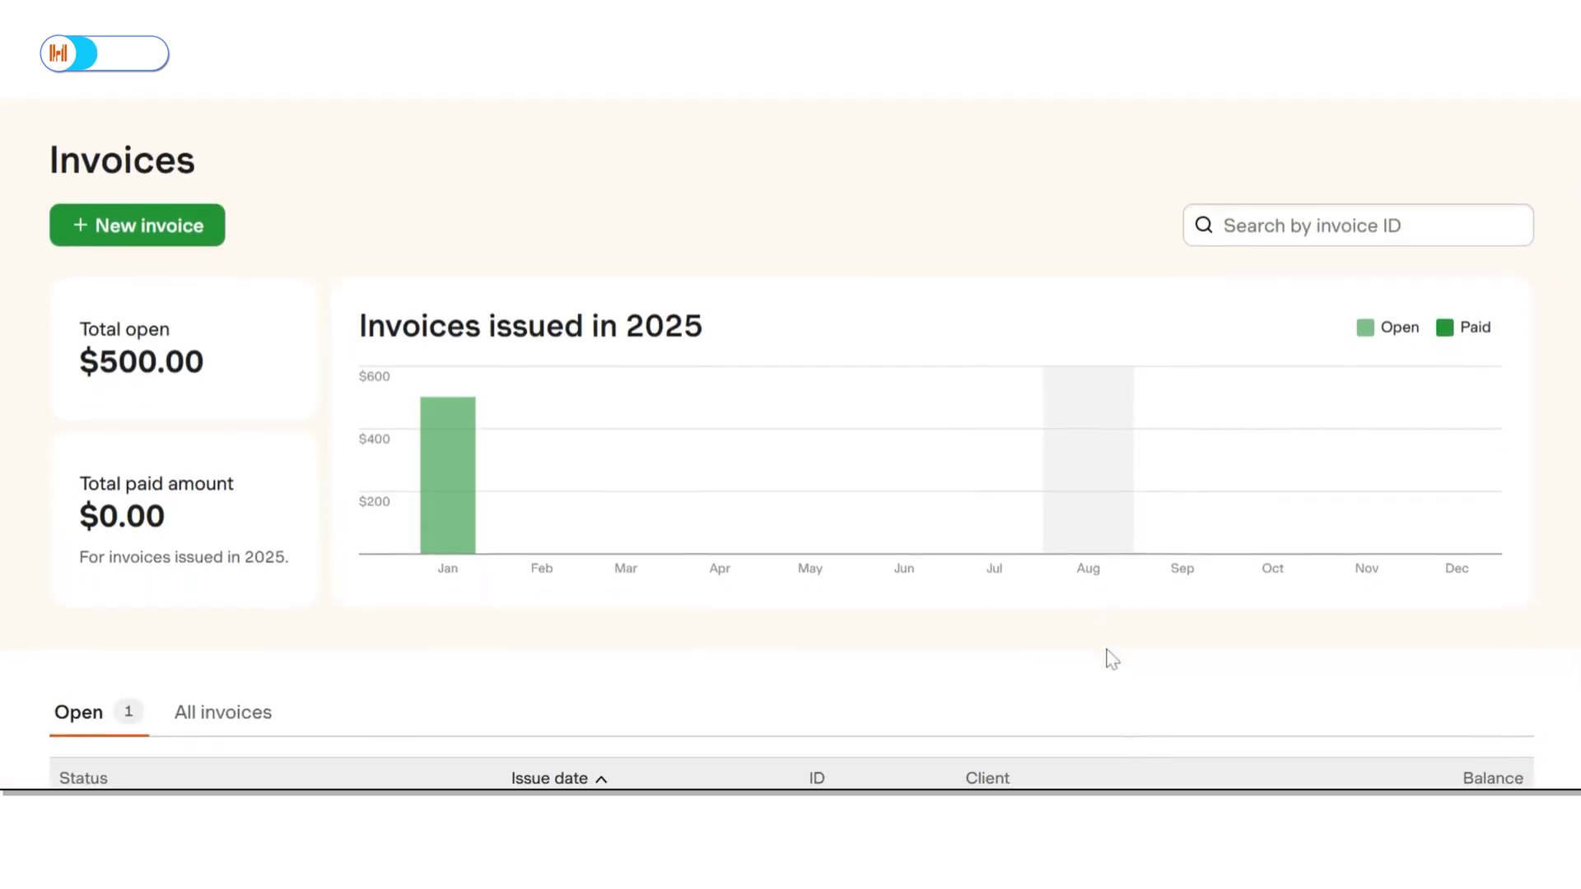
scroll(1108, 656, down, 3)
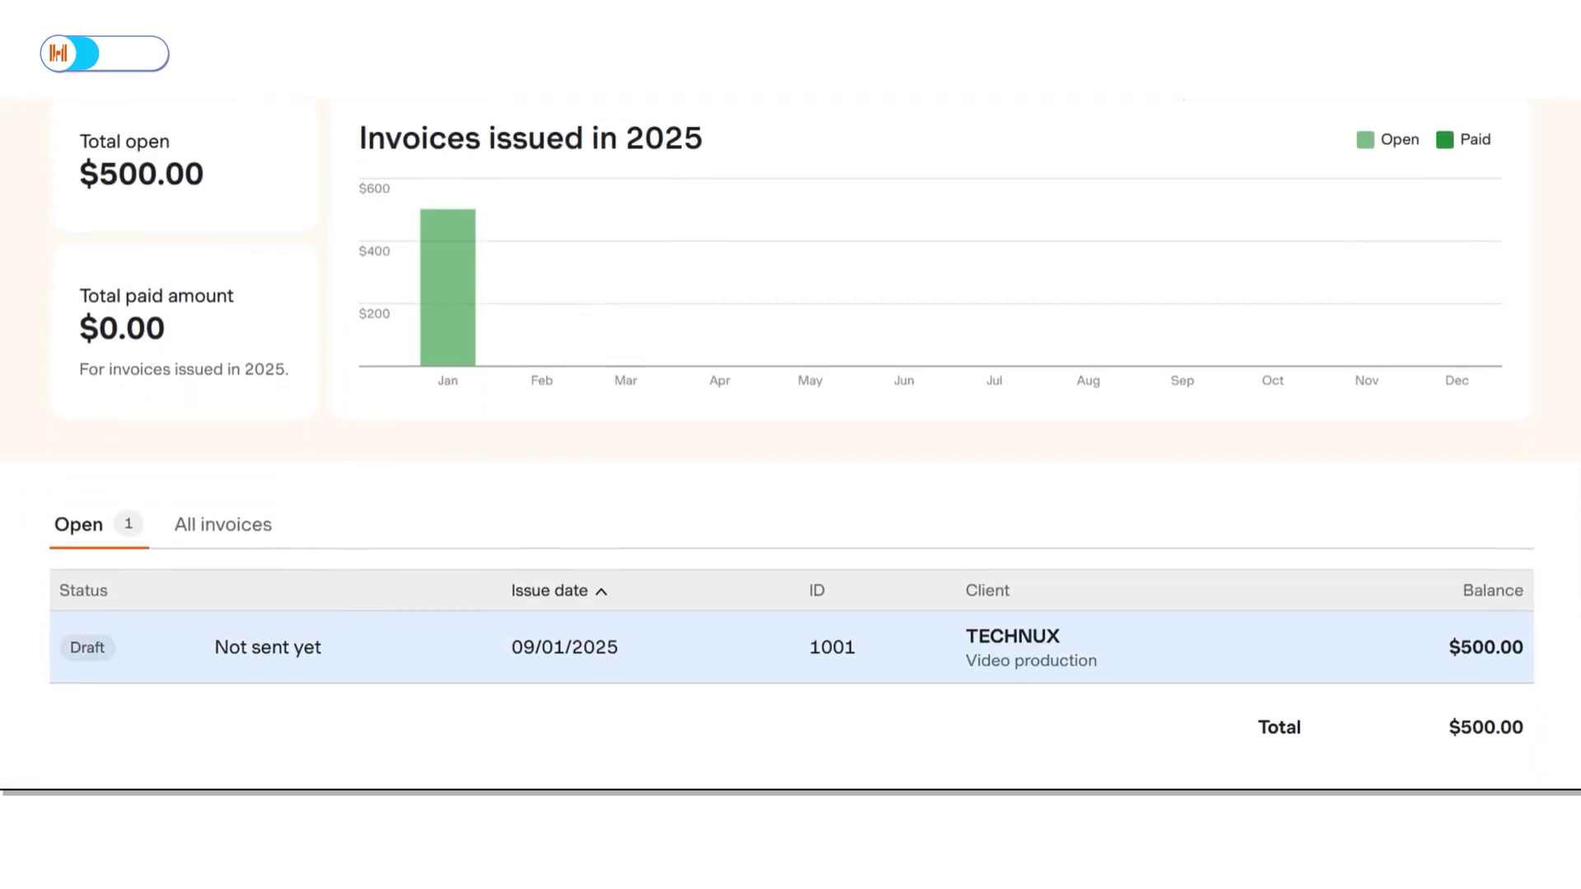
scroll(1107, 656, down, 2)
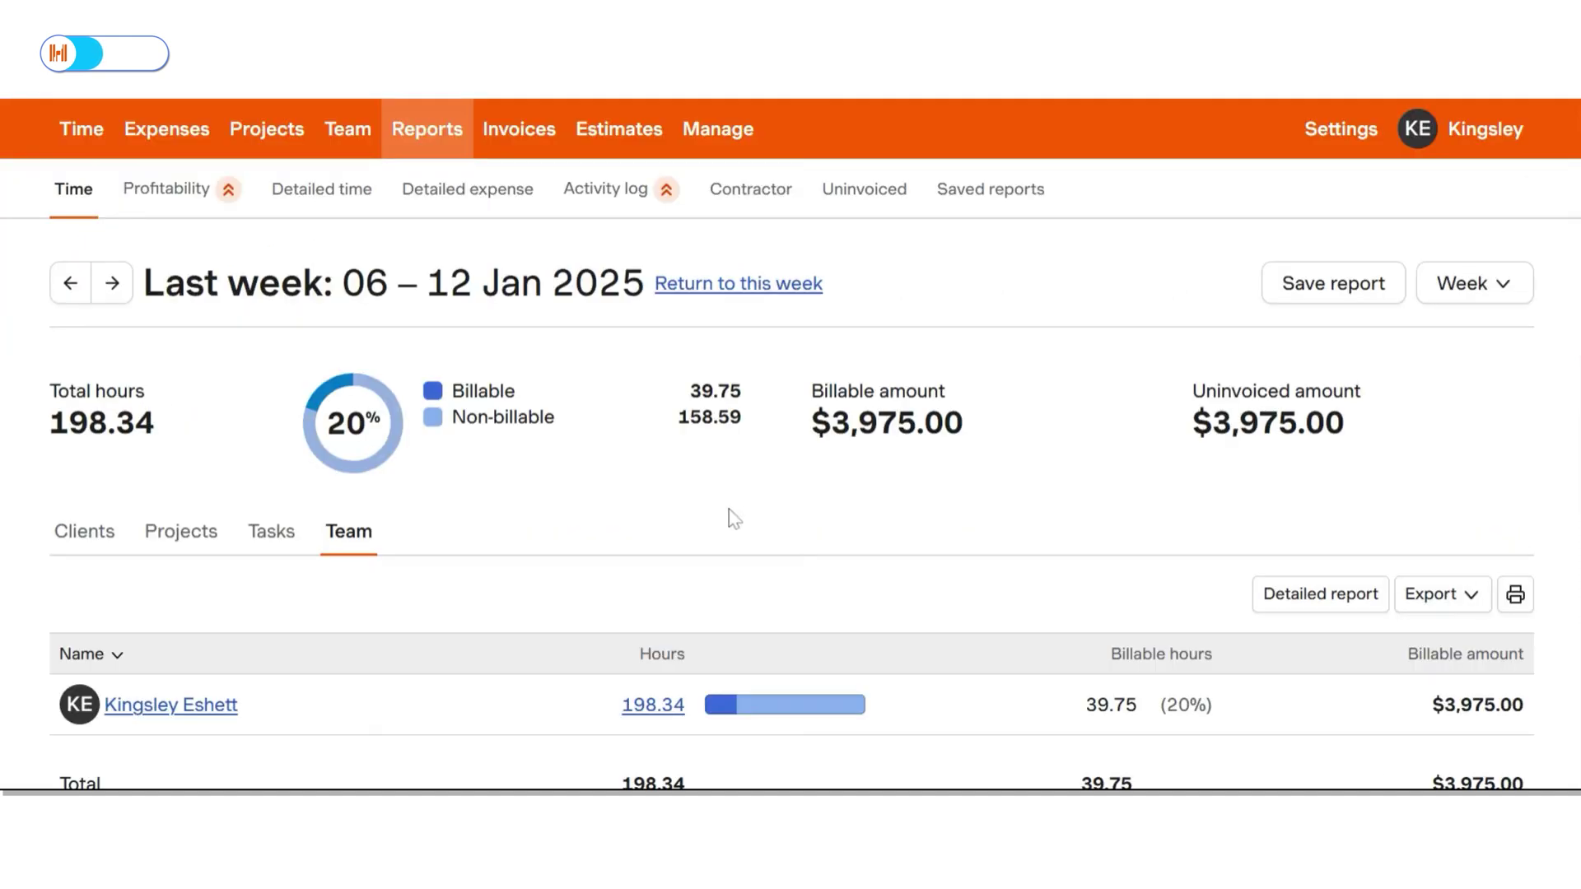
Examine the time report for 06 – 12 Jan 2025 by team and switch its breakdown to tasks
scroll(733, 519, down, 3)
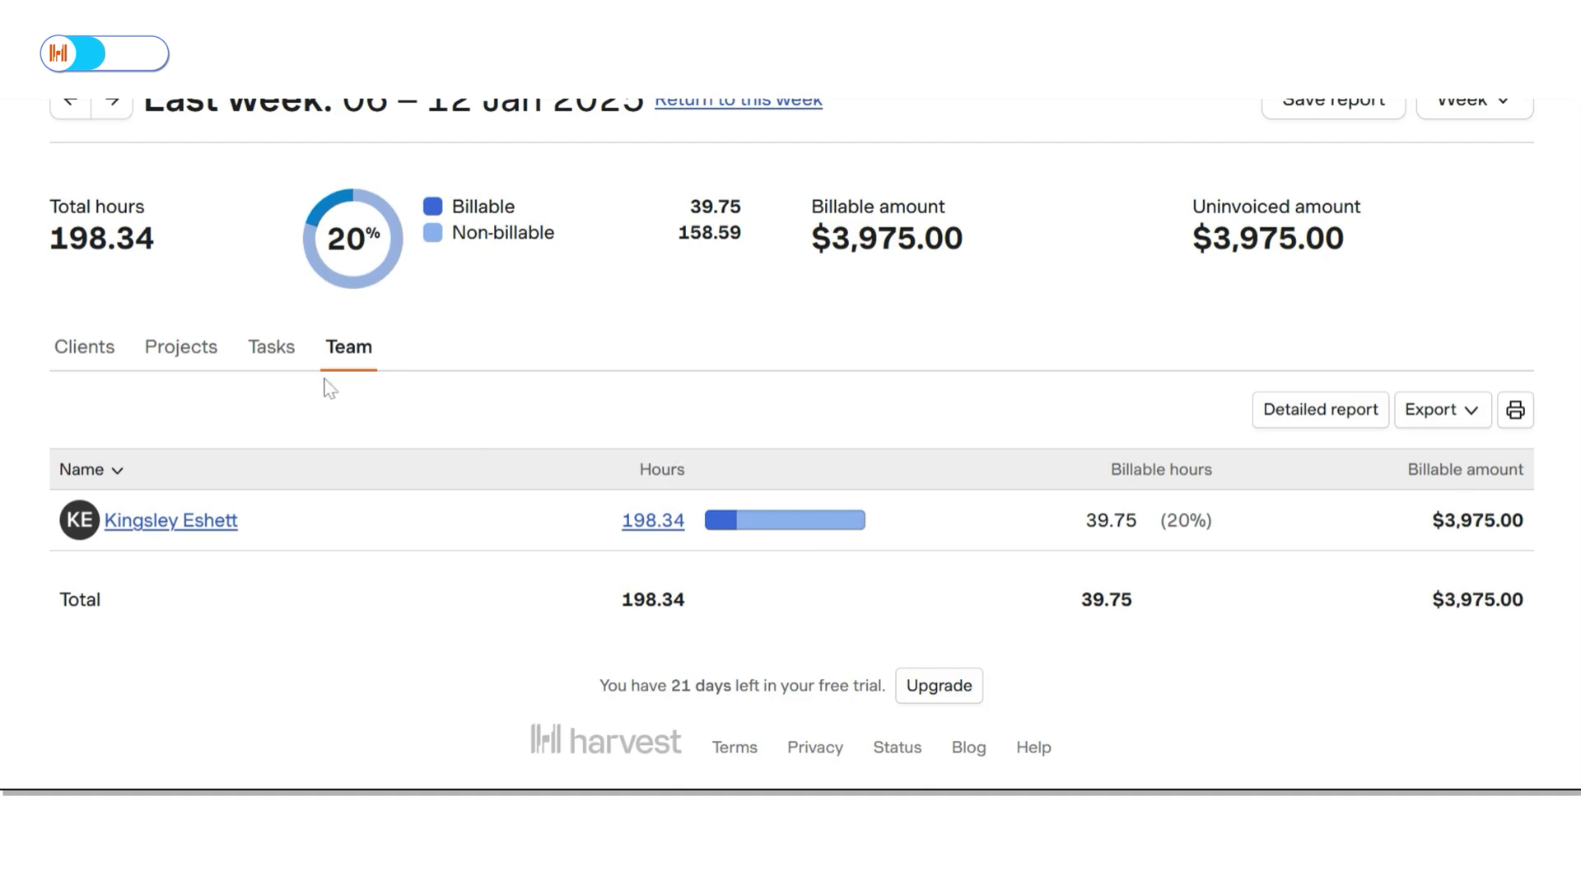
click(289, 360)
scroll(515, 330, up, 3)
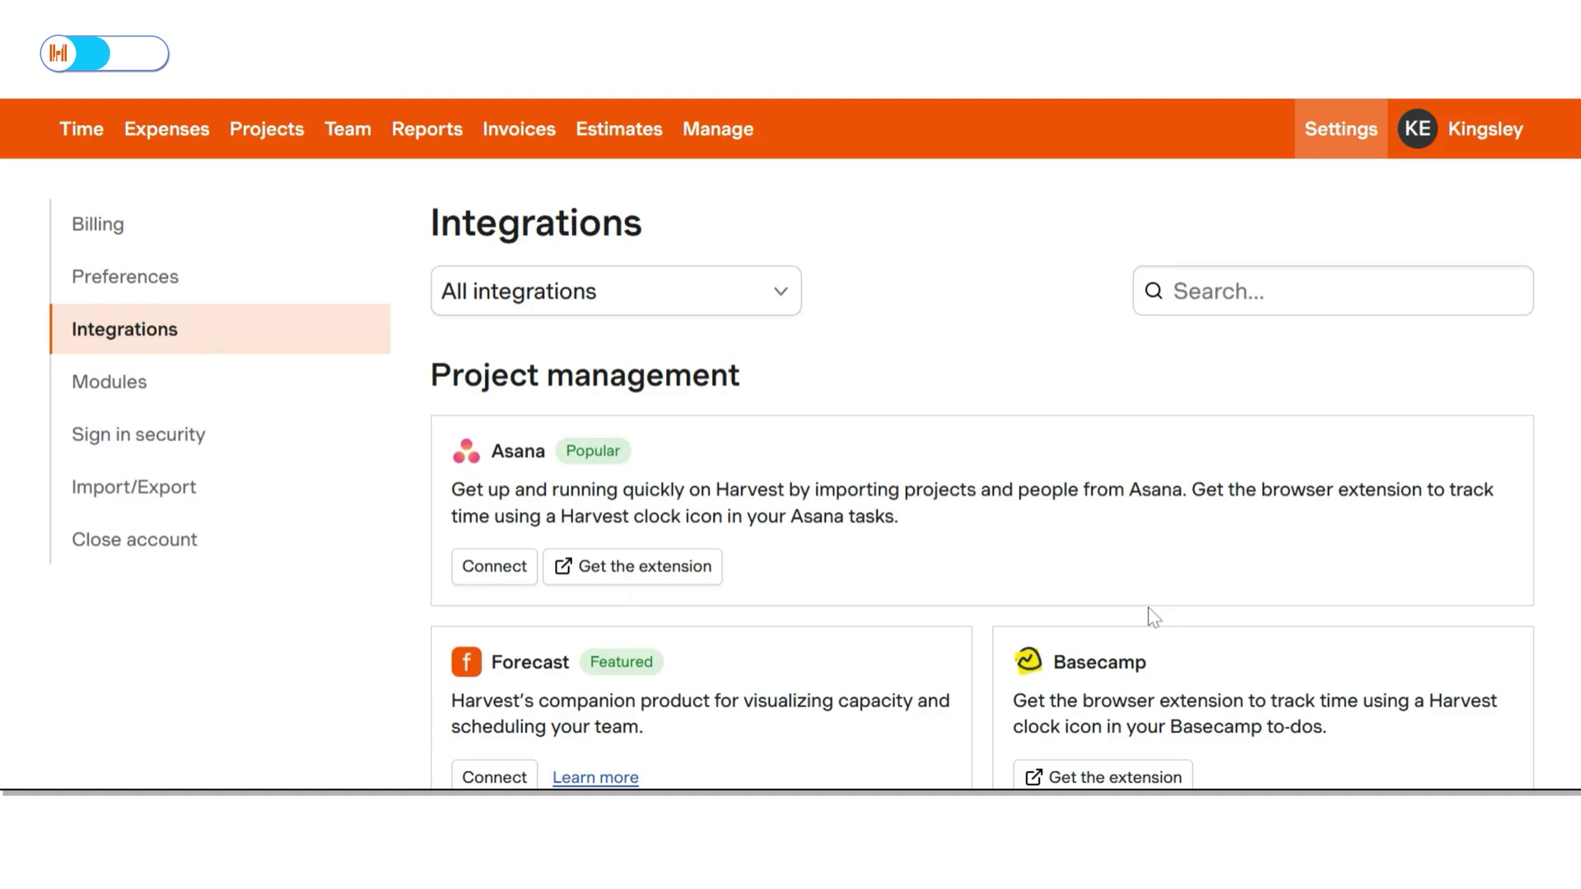
Browse all available Harvest integrations, starting with the project management tools
scroll(1154, 616, down, 7)
scroll(981, 444, down, 13)
scroll(981, 444, down, 10)
scroll(982, 445, down, 7)
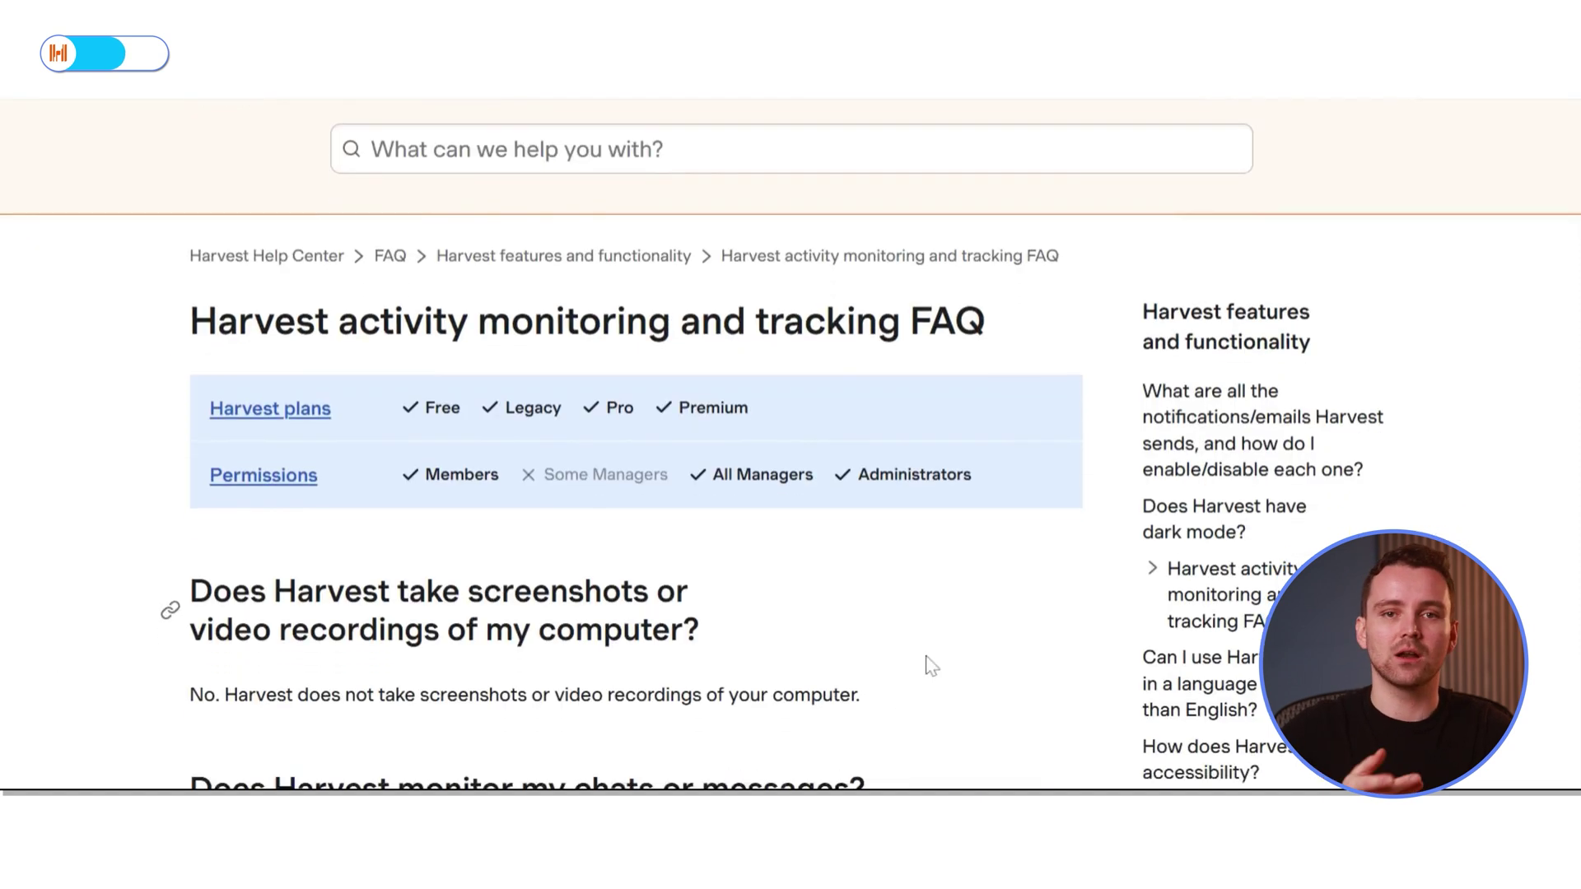
Read the Harvest activity monitoring and tracking FAQ through to its security and privacy section
scroll(924, 660, down, 3)
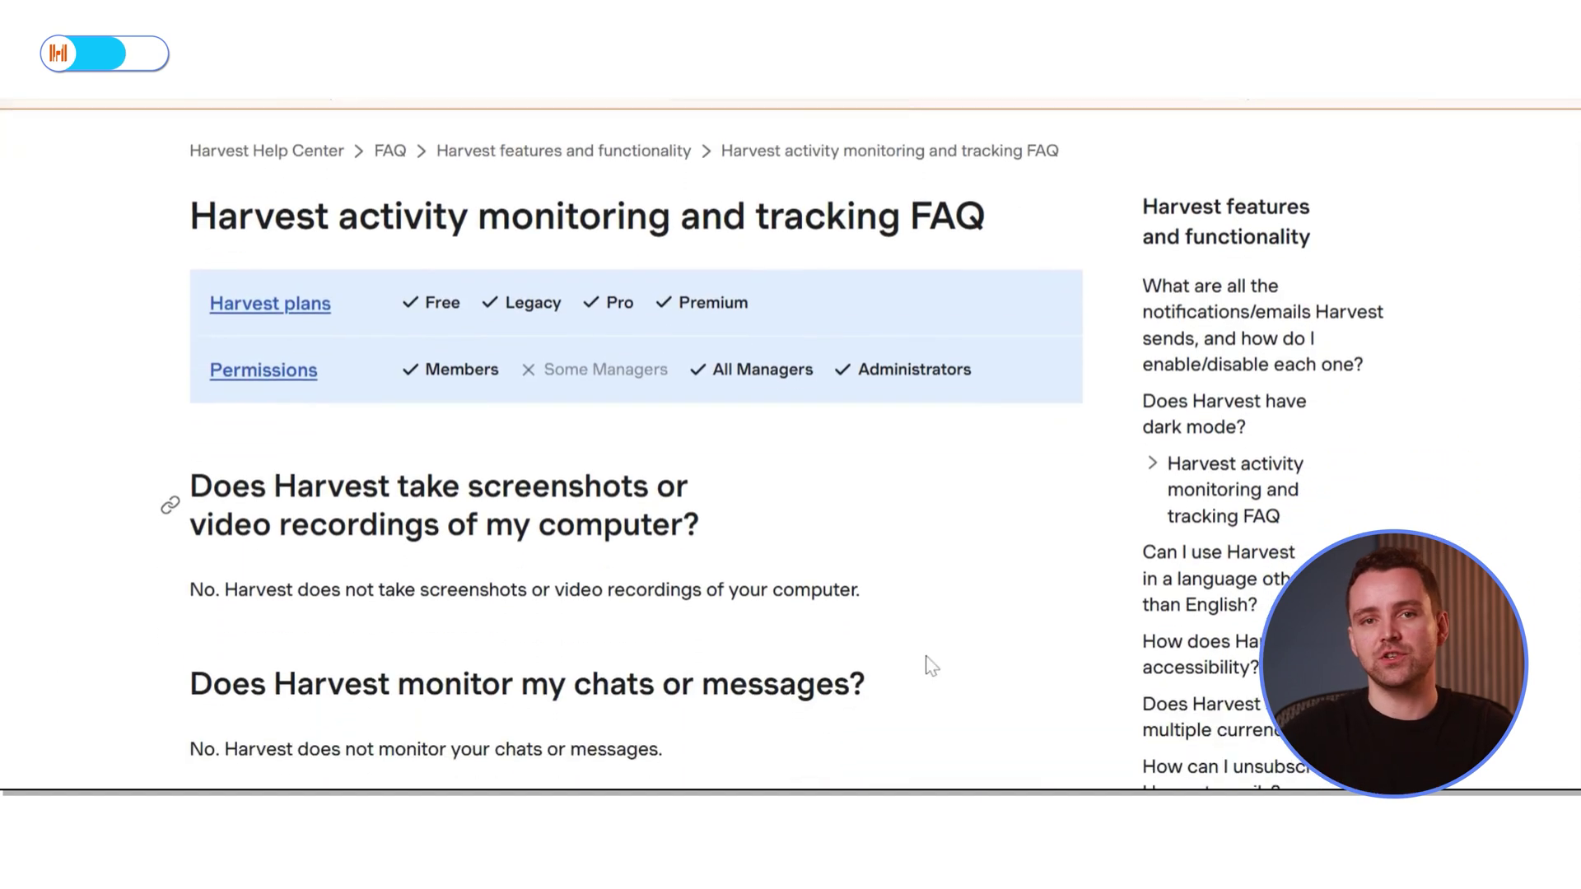
scroll(771, 449, down, 2)
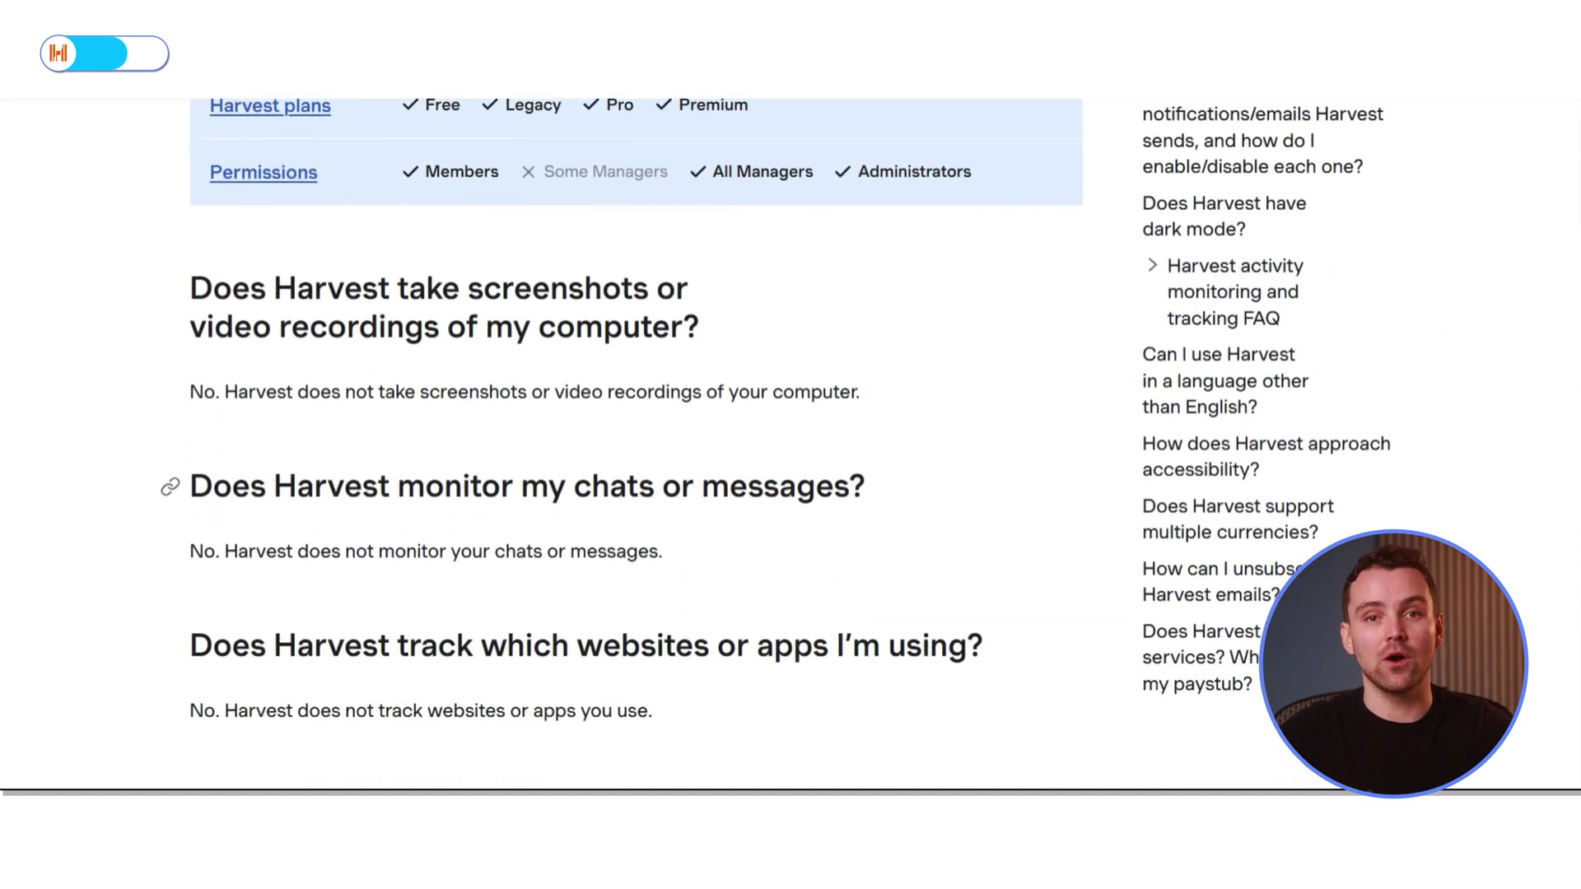
scroll(776, 432, down, 1)
scroll(774, 444, down, 3)
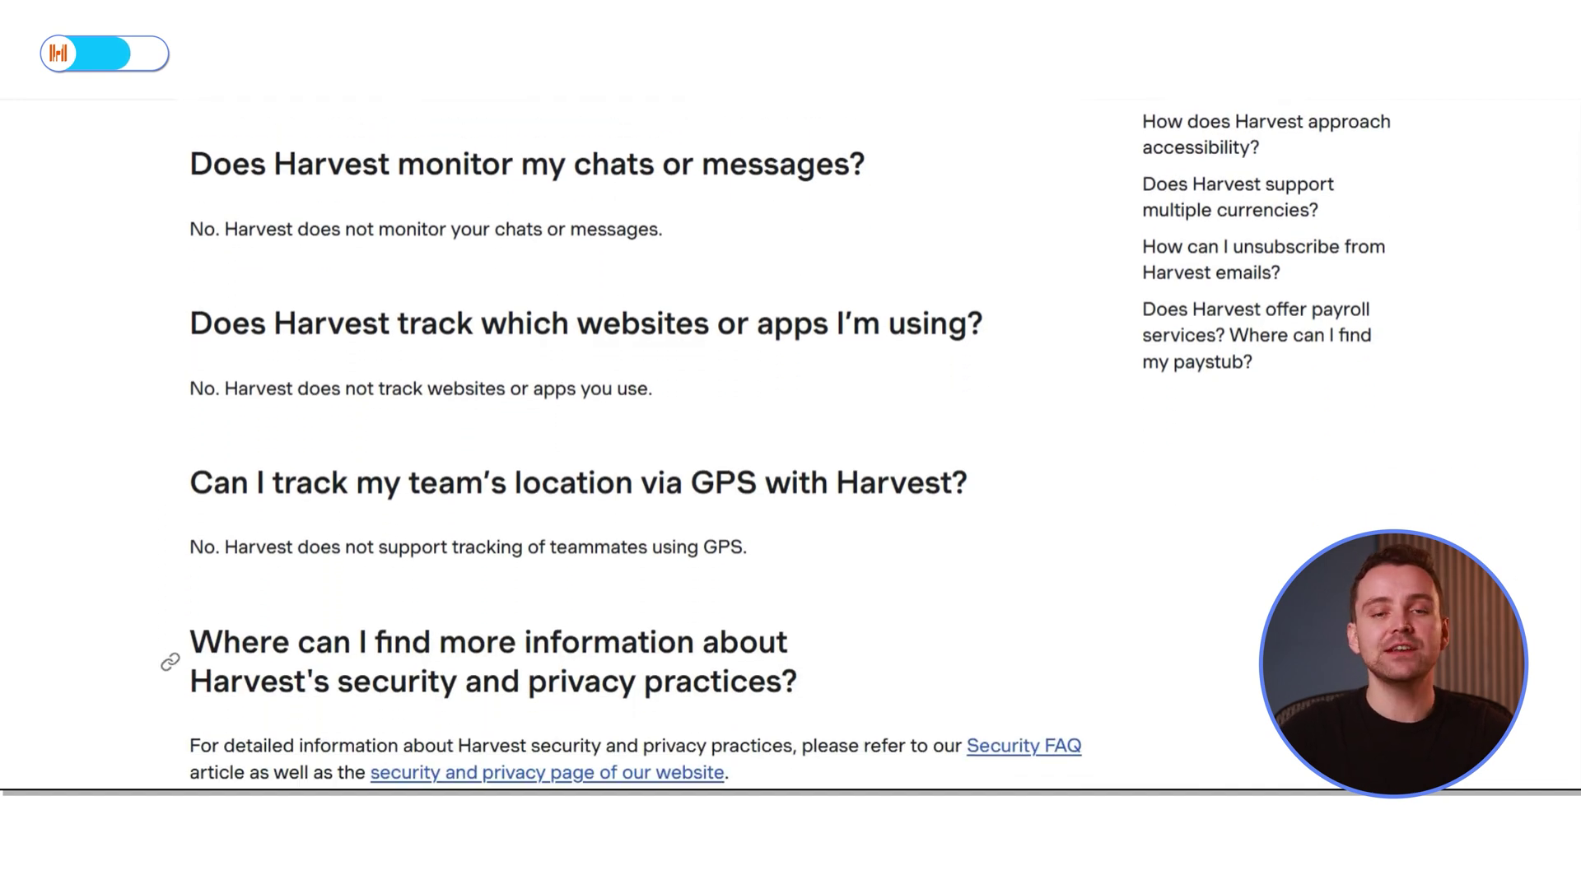
scroll(774, 445, down, 1)
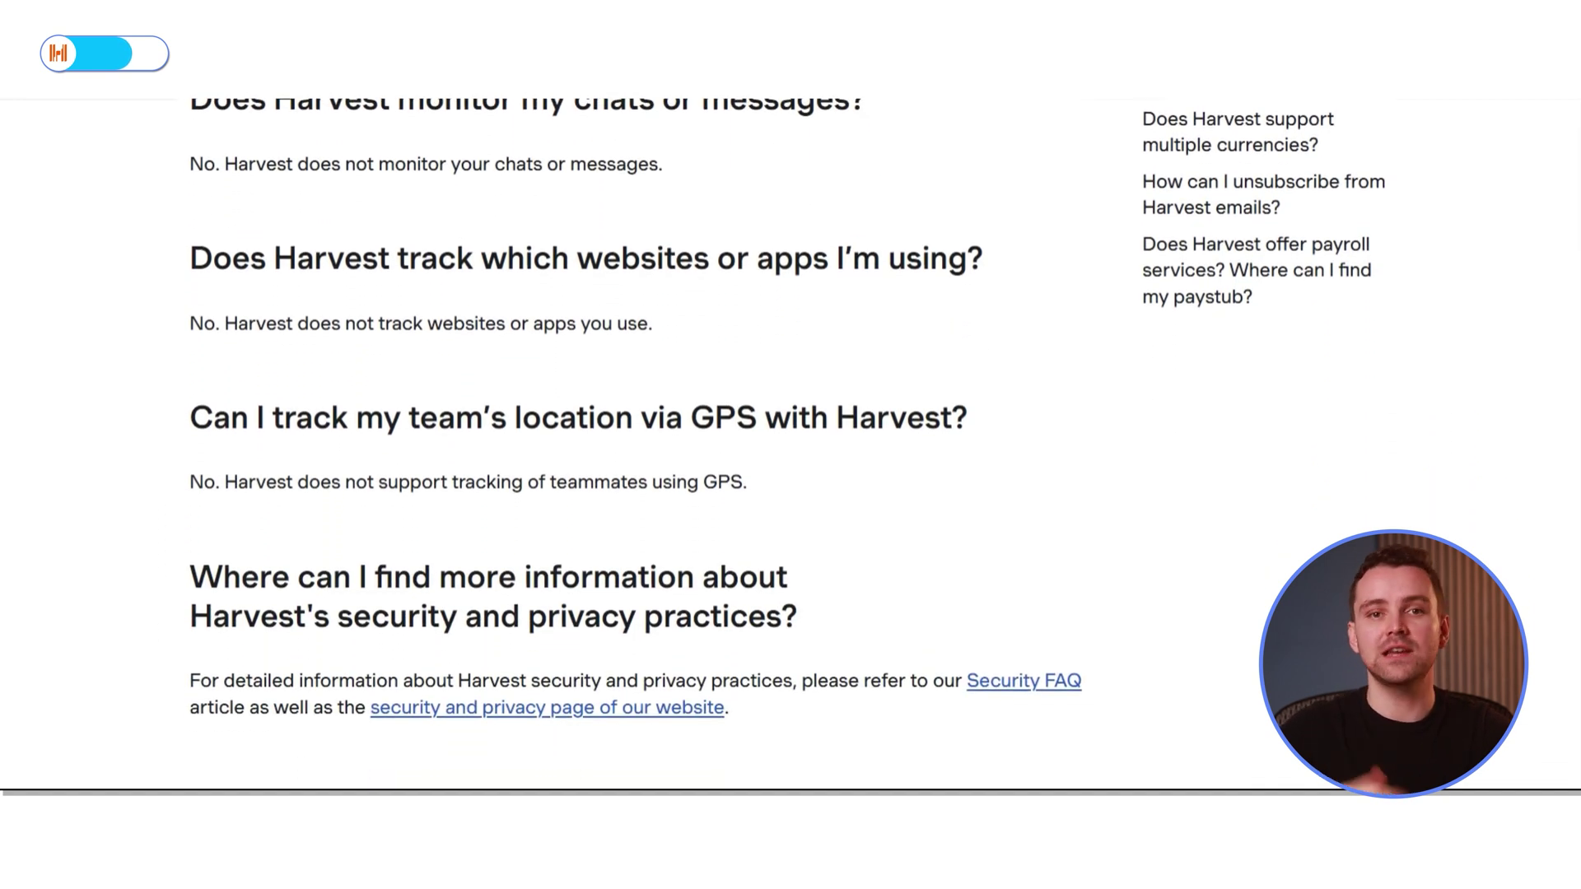